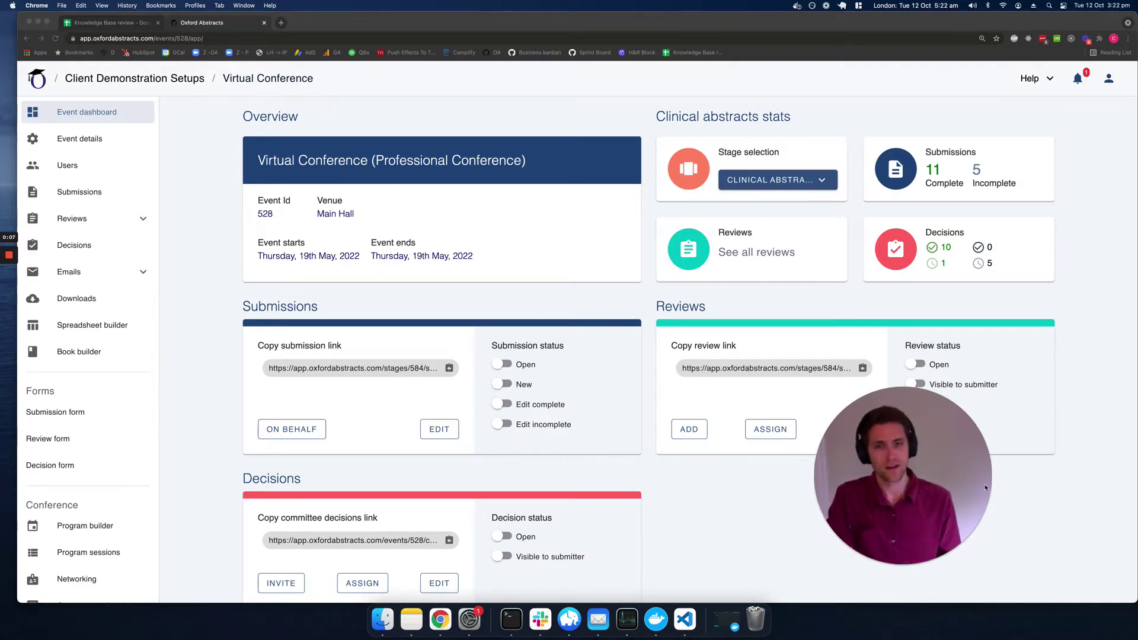
- Open the Virtual Conference's Edit submission form page, listing Title, Abstract, Authors and Categories questions
left_click(53, 414)
left_click(52, 413)
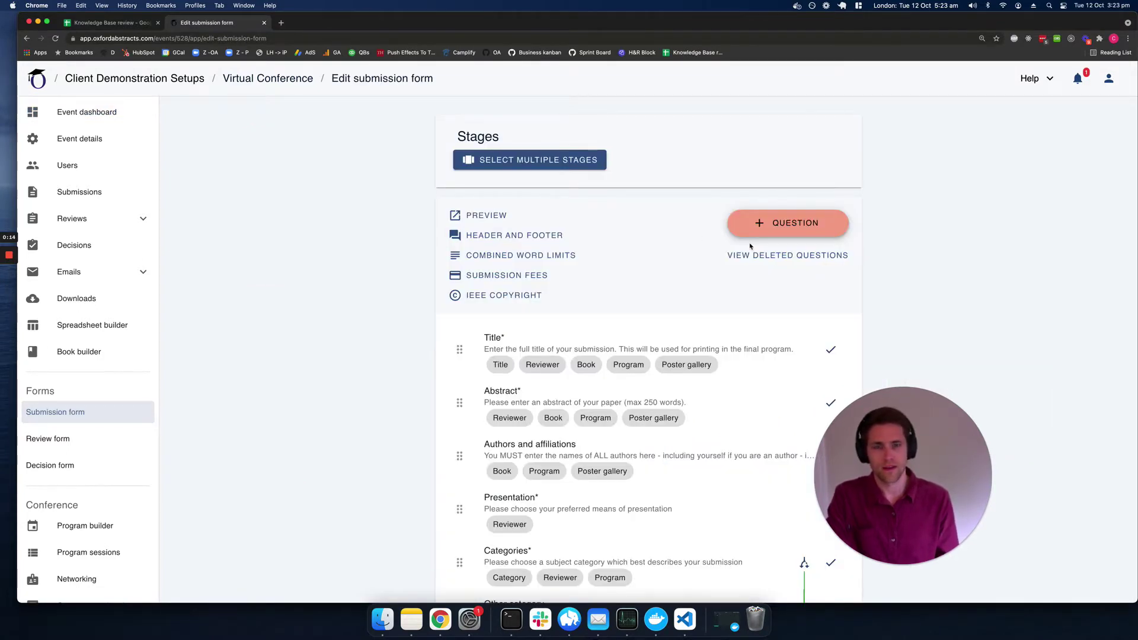
mouse_move(984, 441)
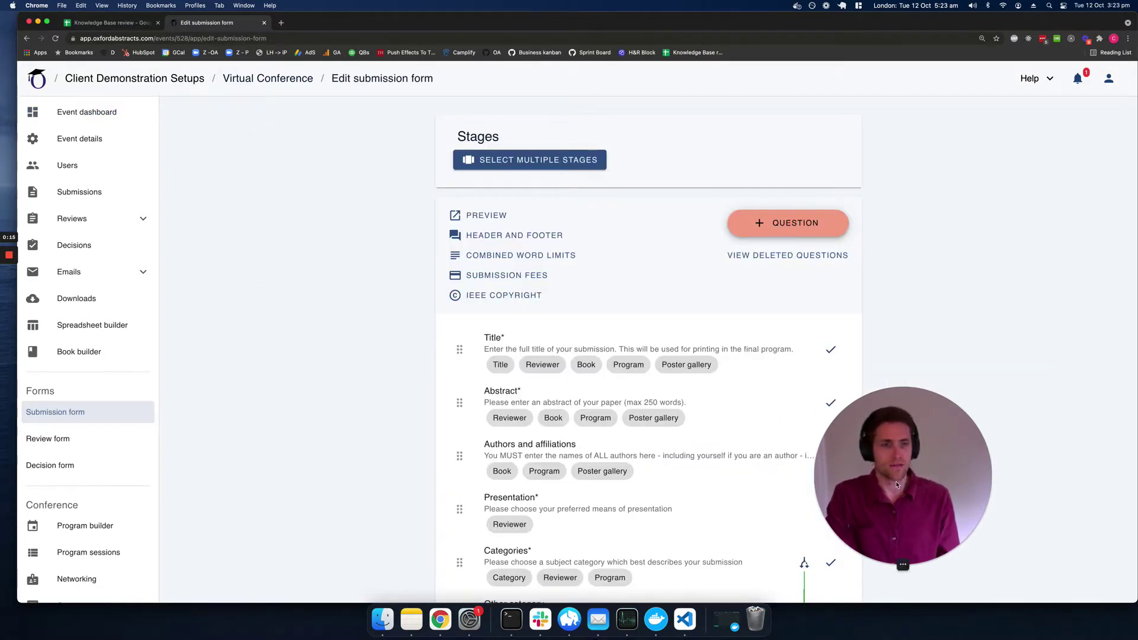
left_click_drag(897, 485, 970, 493)
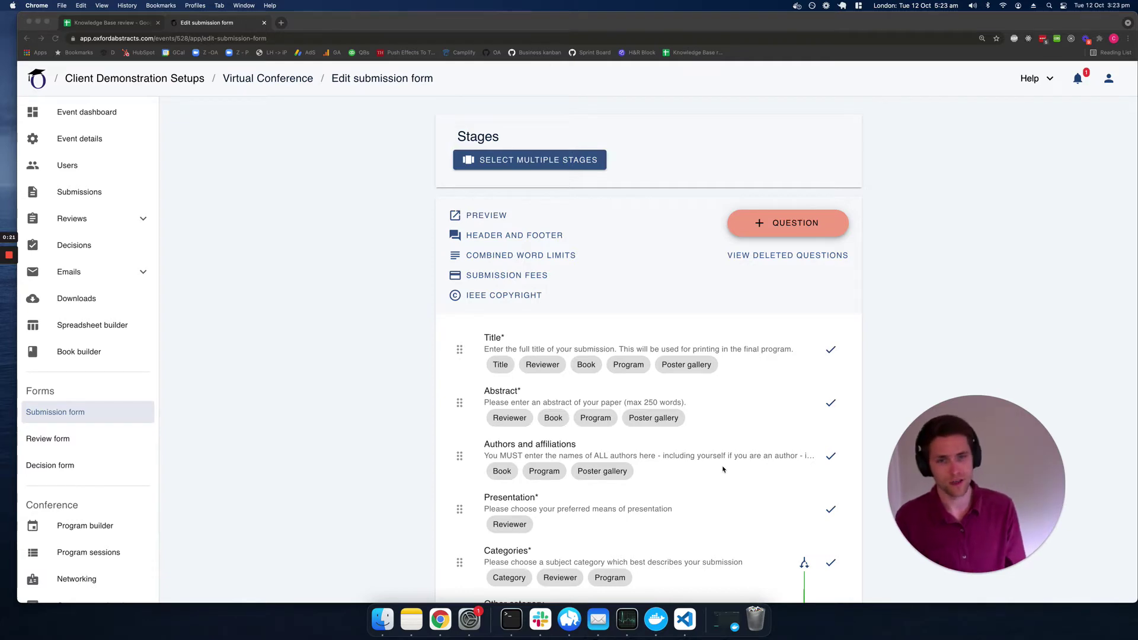
scroll(723, 469, "down", 7)
scroll(723, 470, "up", 7)
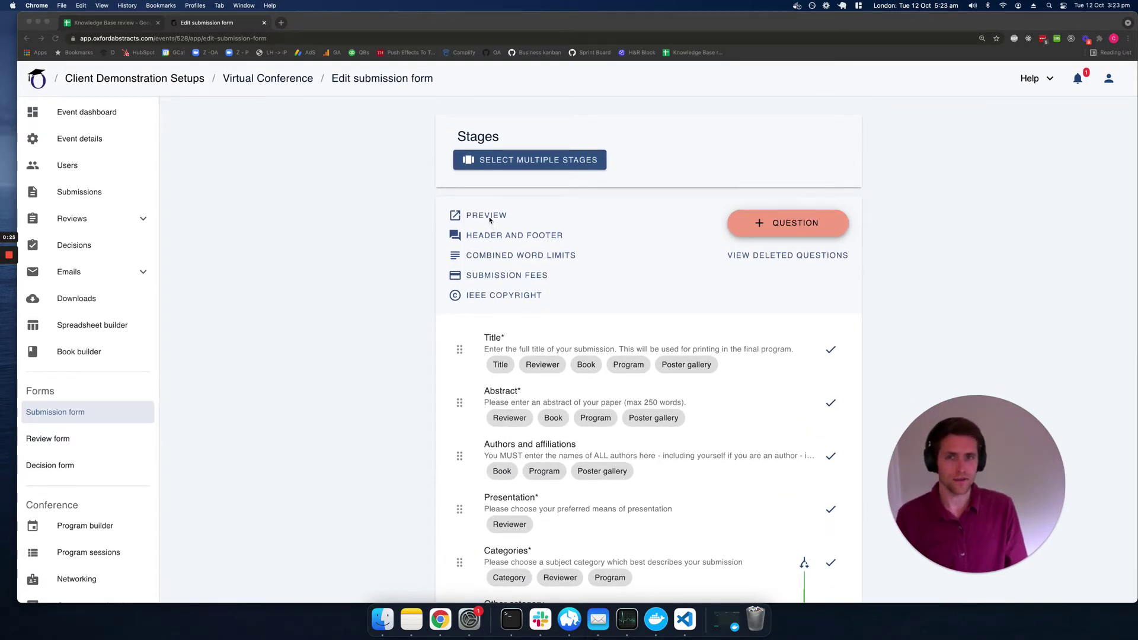
left_click(407, 229)
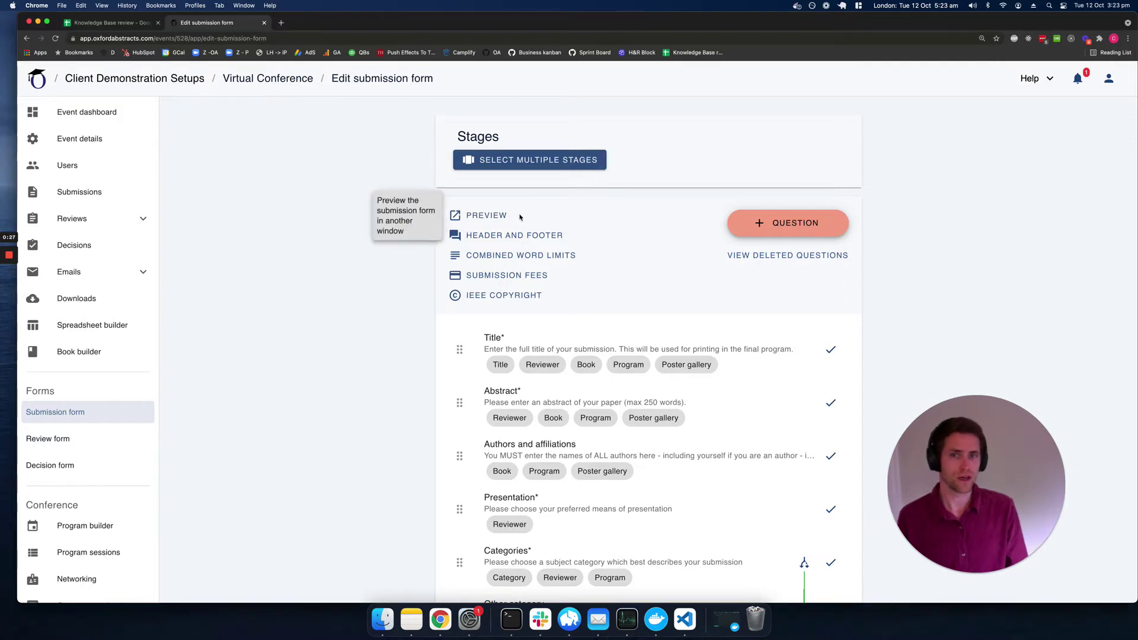
- Preview the Clinical abstracts form in a new tab, reviewing fields through Online Presentation and Poster keyword
left_click(486, 220)
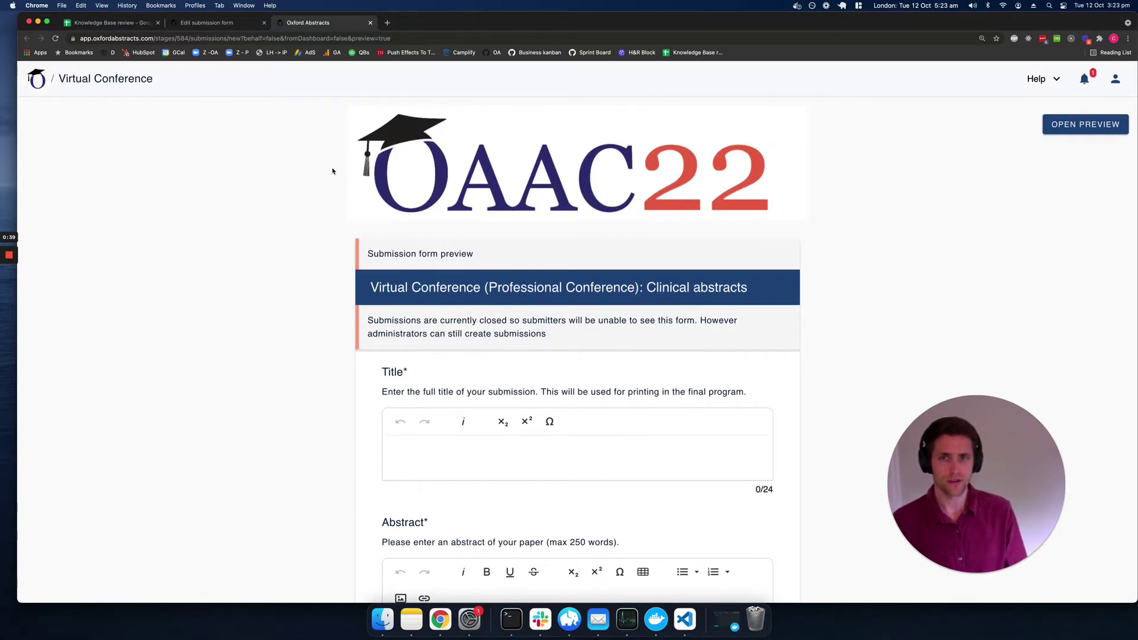
left_click_drag(330, 172, 692, 178)
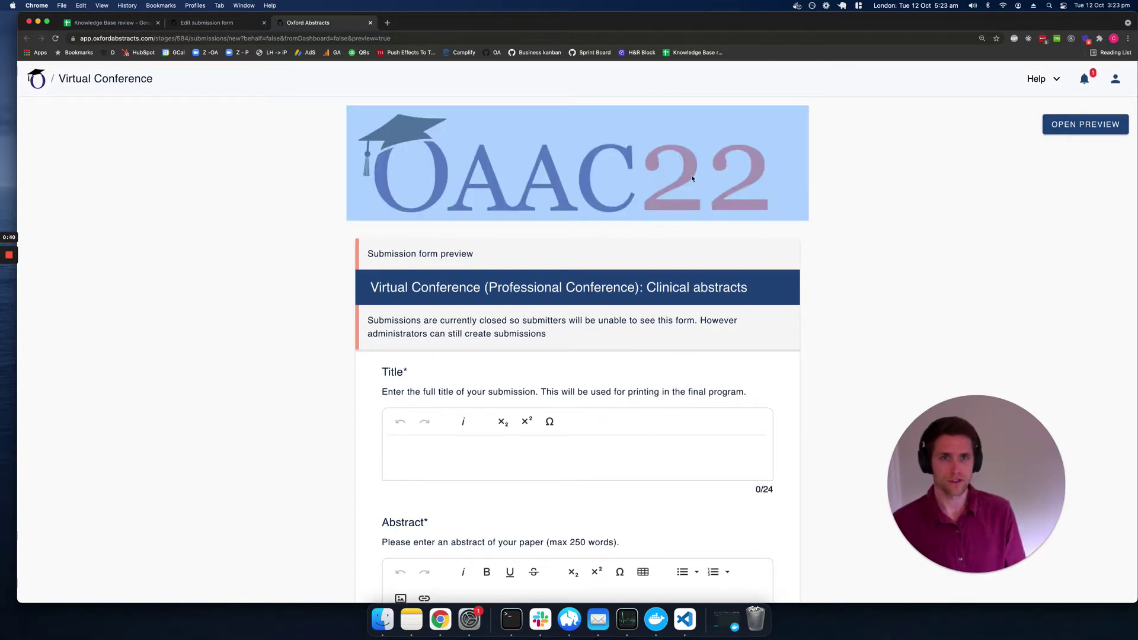
left_click(303, 196)
scroll(284, 288, "down", 3)
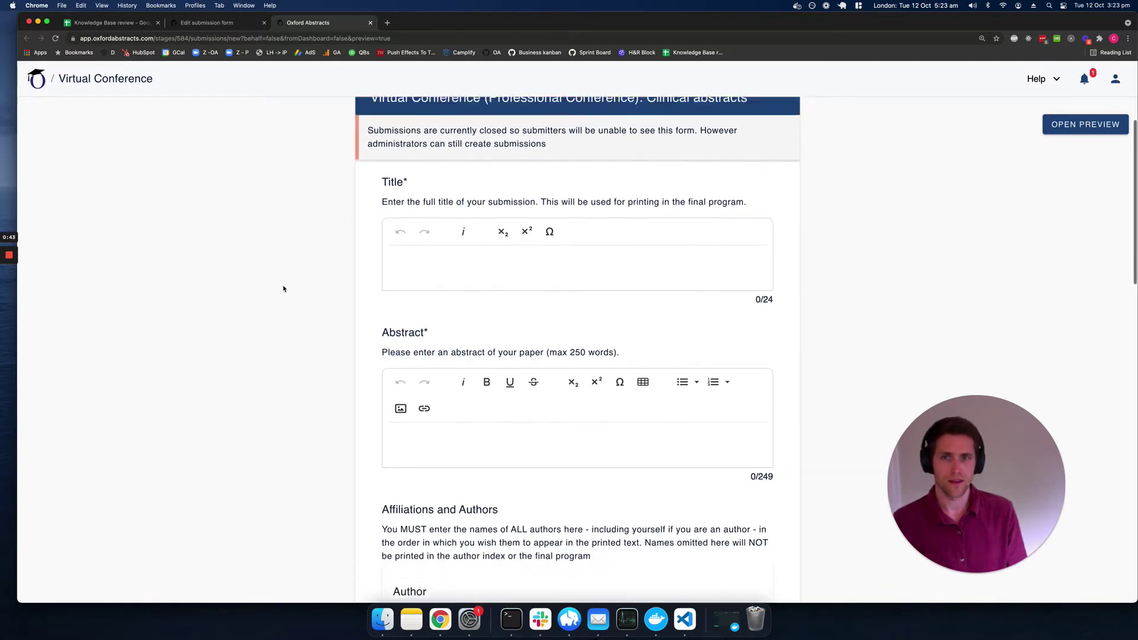
scroll(283, 289, "up", 3)
scroll(348, 342, "down", 1)
scroll(363, 363, "down", 20)
scroll(418, 369, "down", 3)
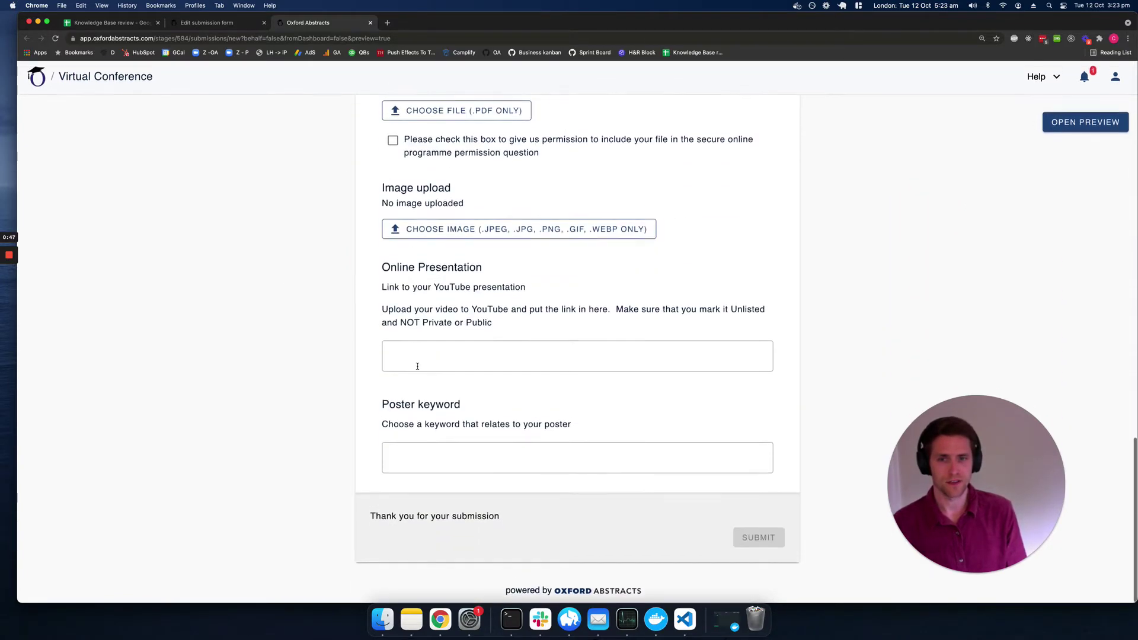
scroll(417, 366, "up", 20)
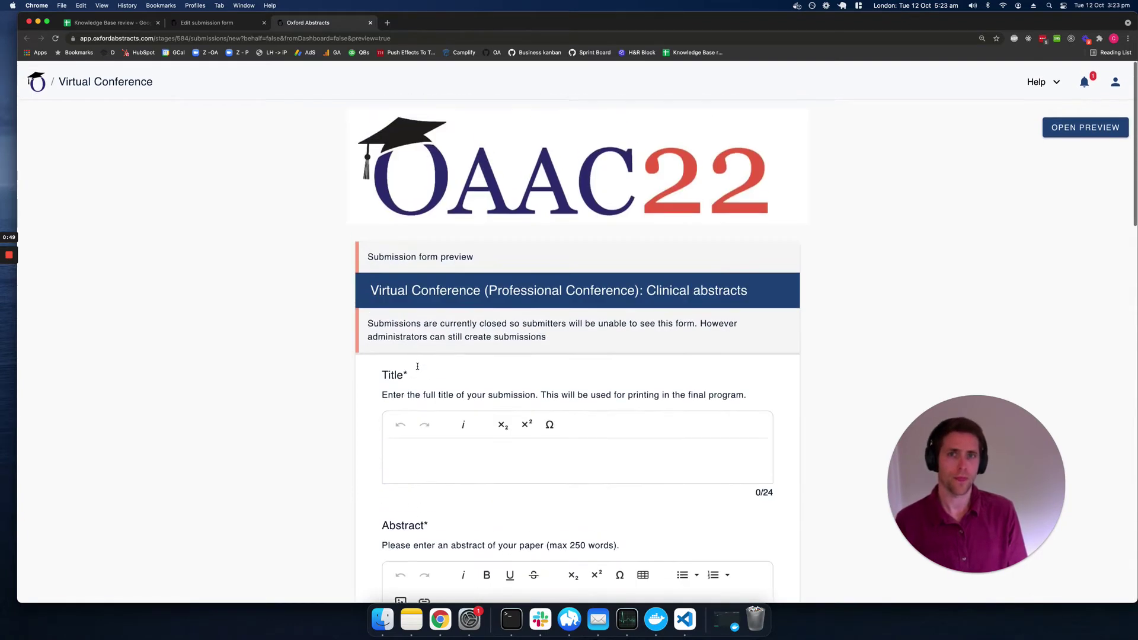
left_click(235, 25)
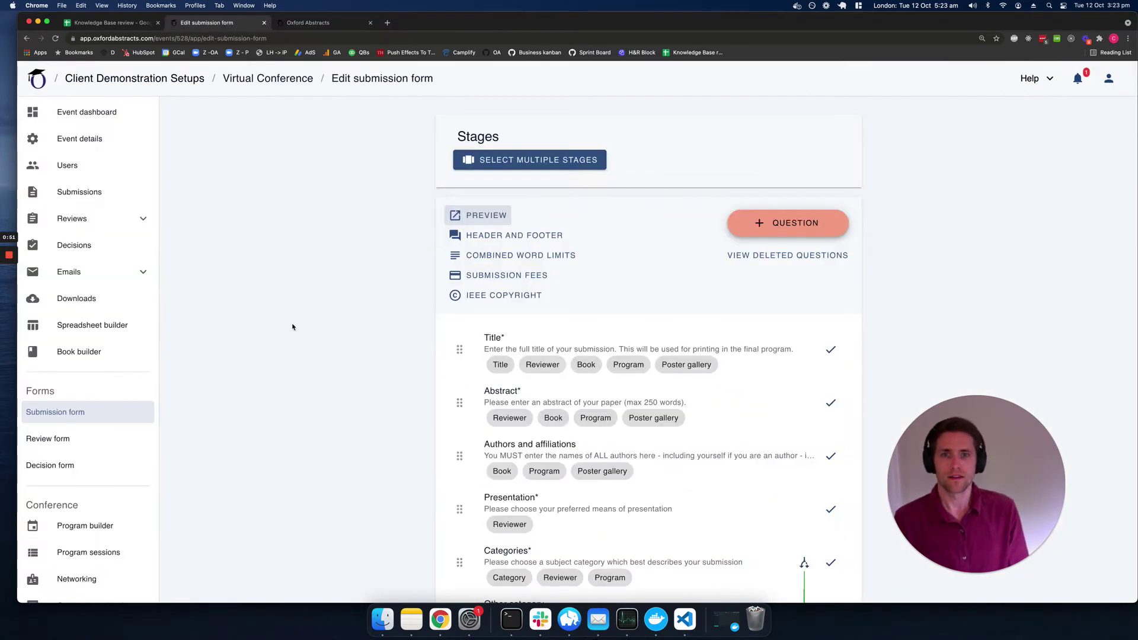
left_click(508, 237)
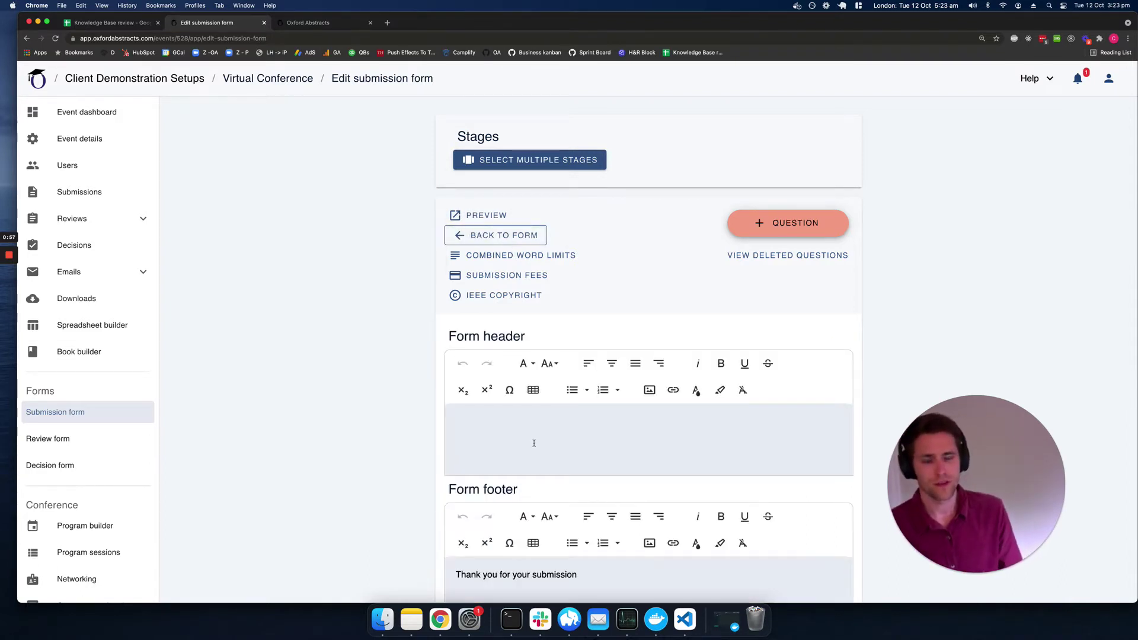
scroll(534, 445, "down", 1)
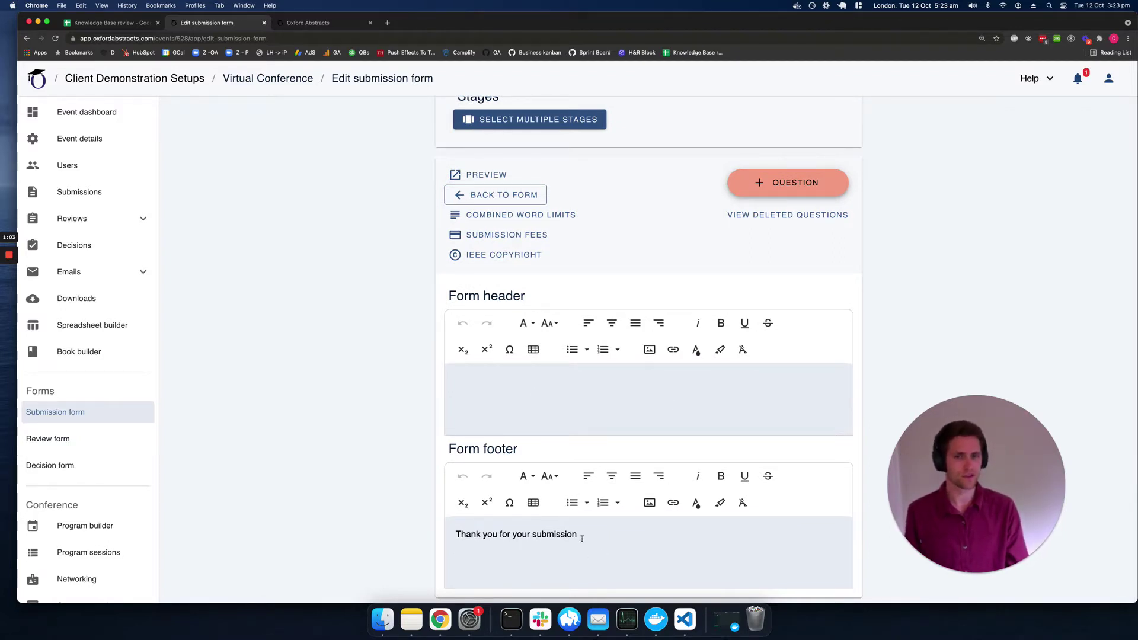
left_click_drag(581, 538, 455, 535)
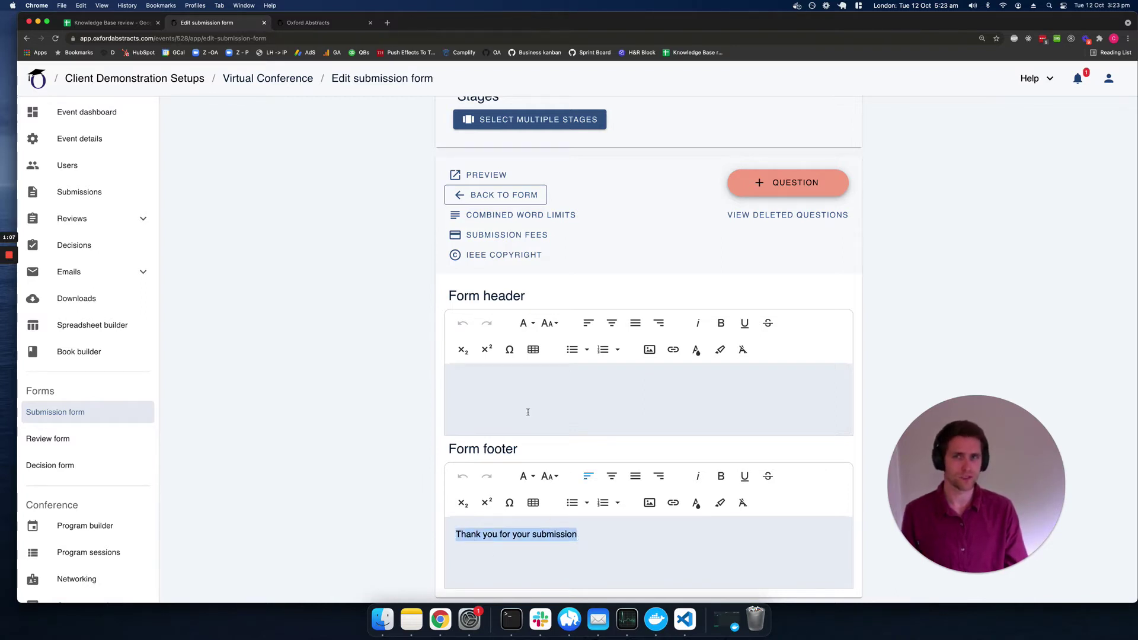
left_click(329, 23)
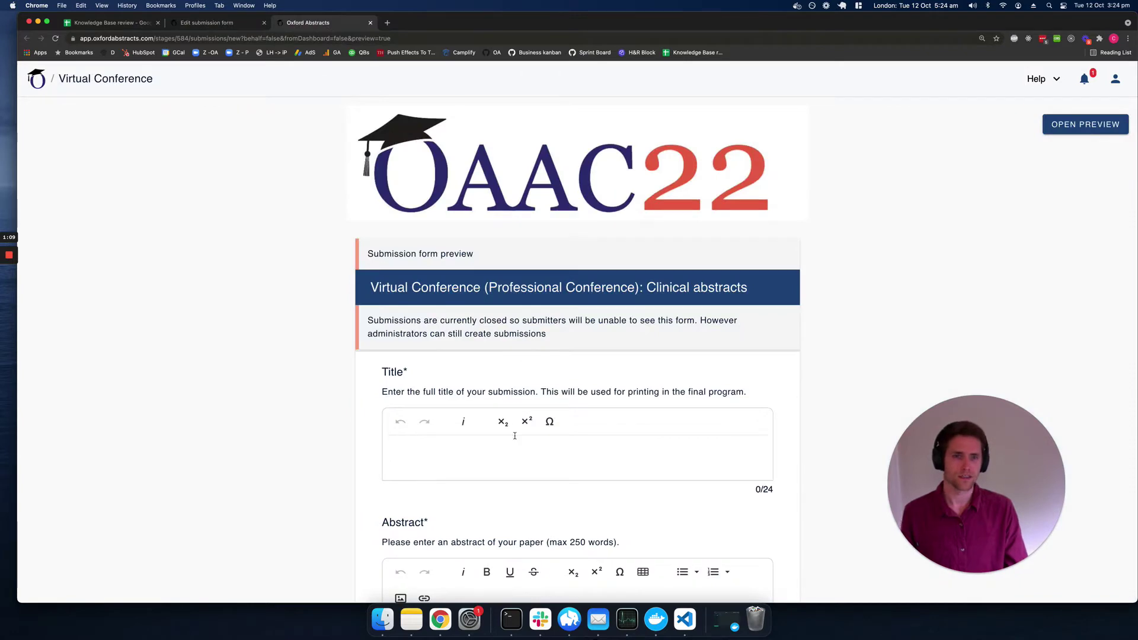
scroll(514, 436, "down", 20)
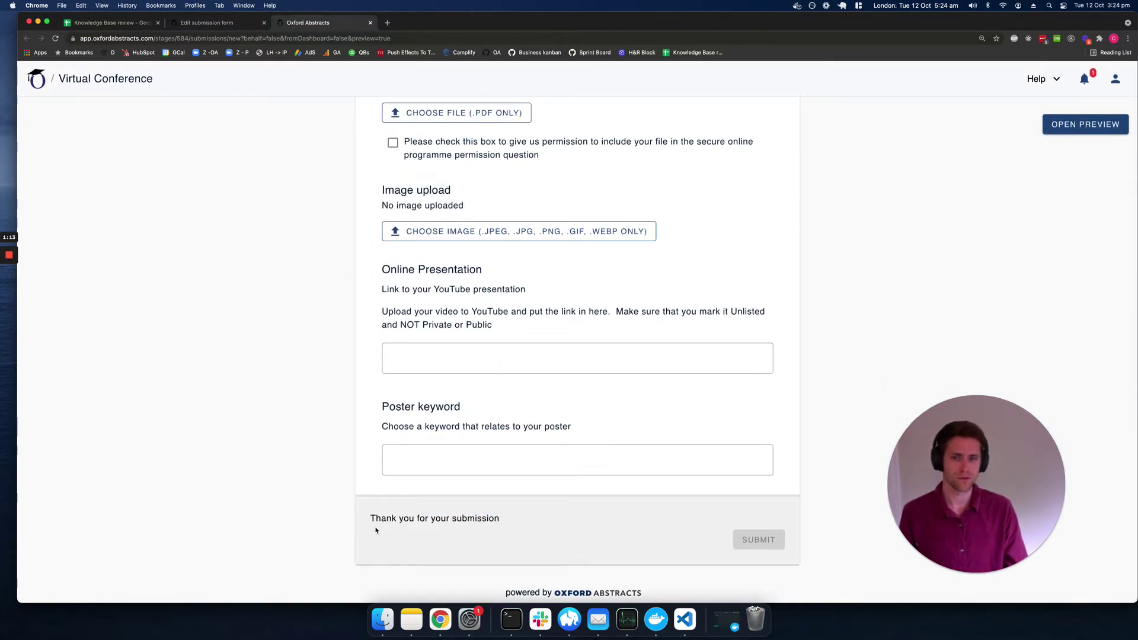
triple_click(365, 524)
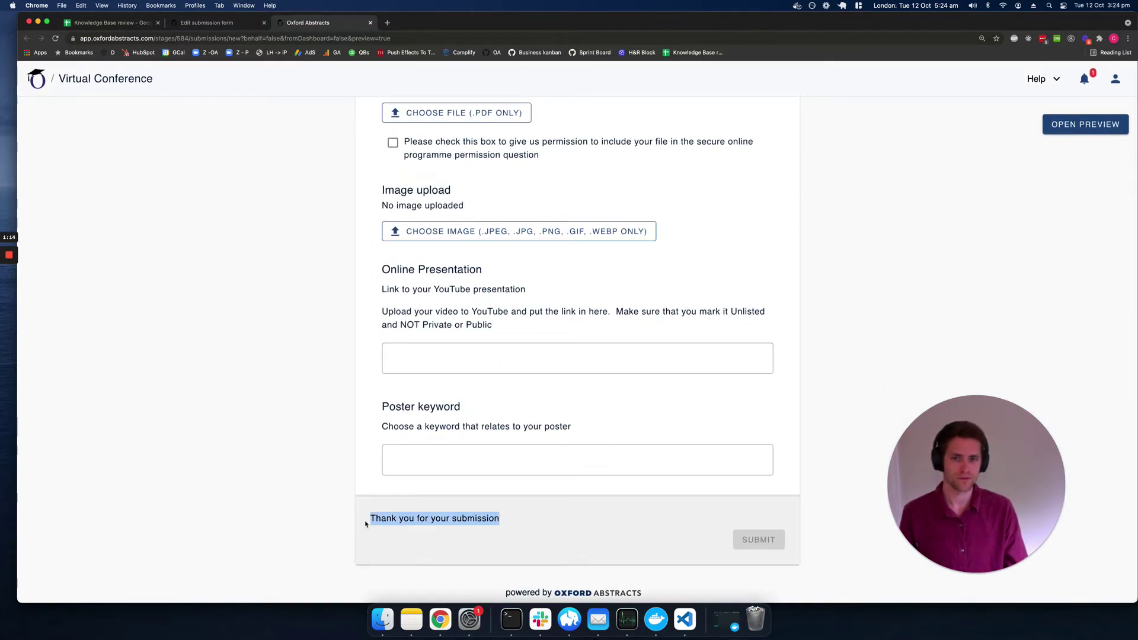
left_click(239, 24)
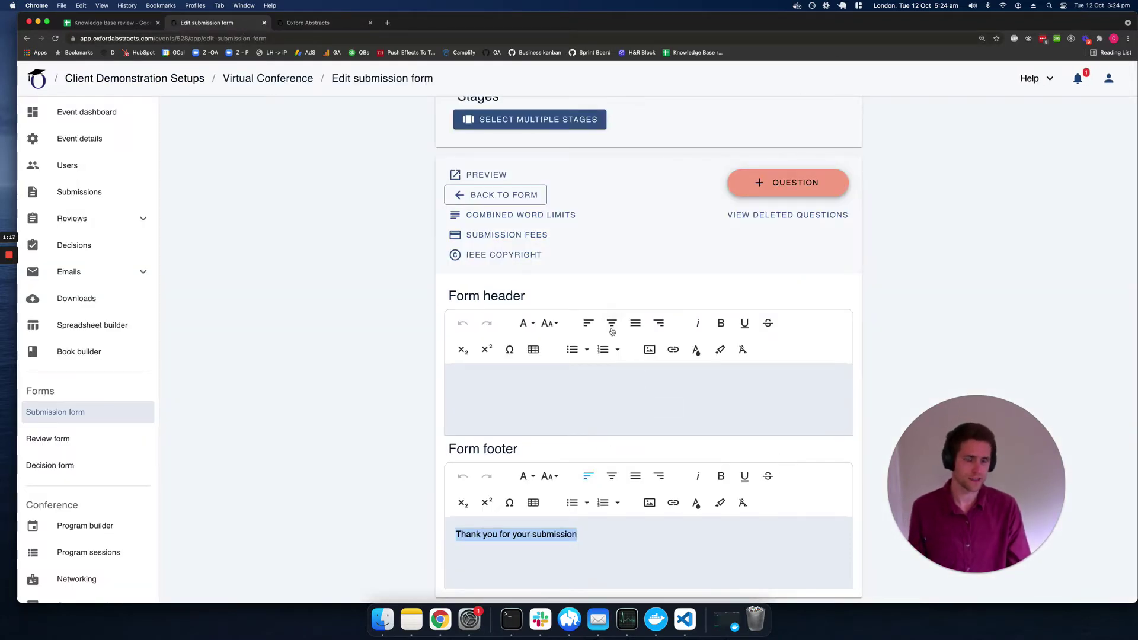
left_click(562, 398)
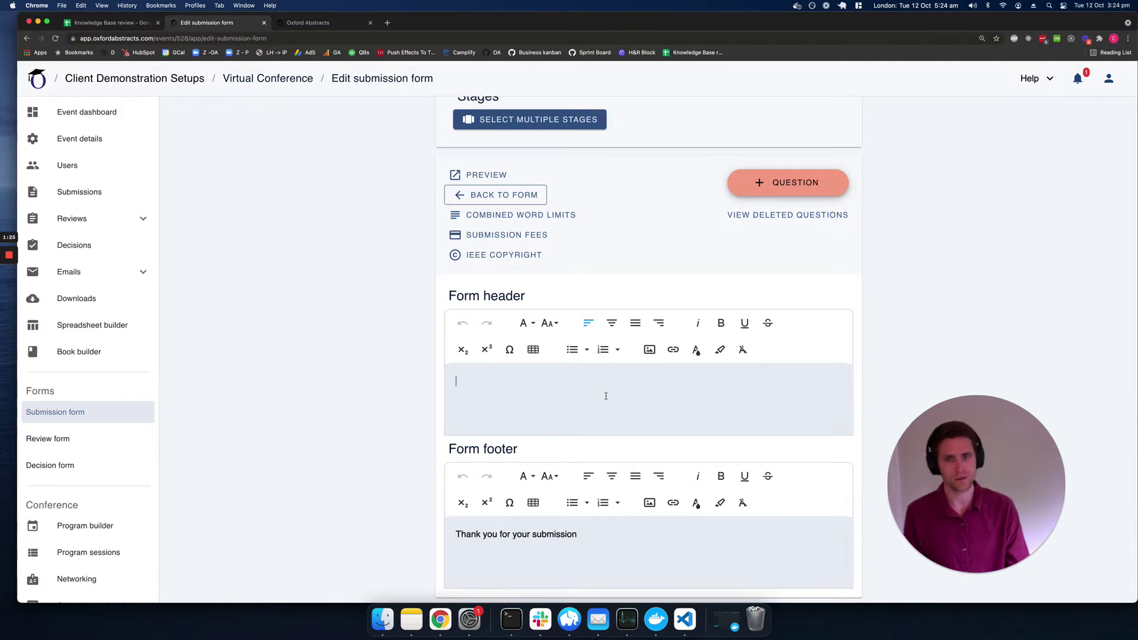
left_click(472, 196)
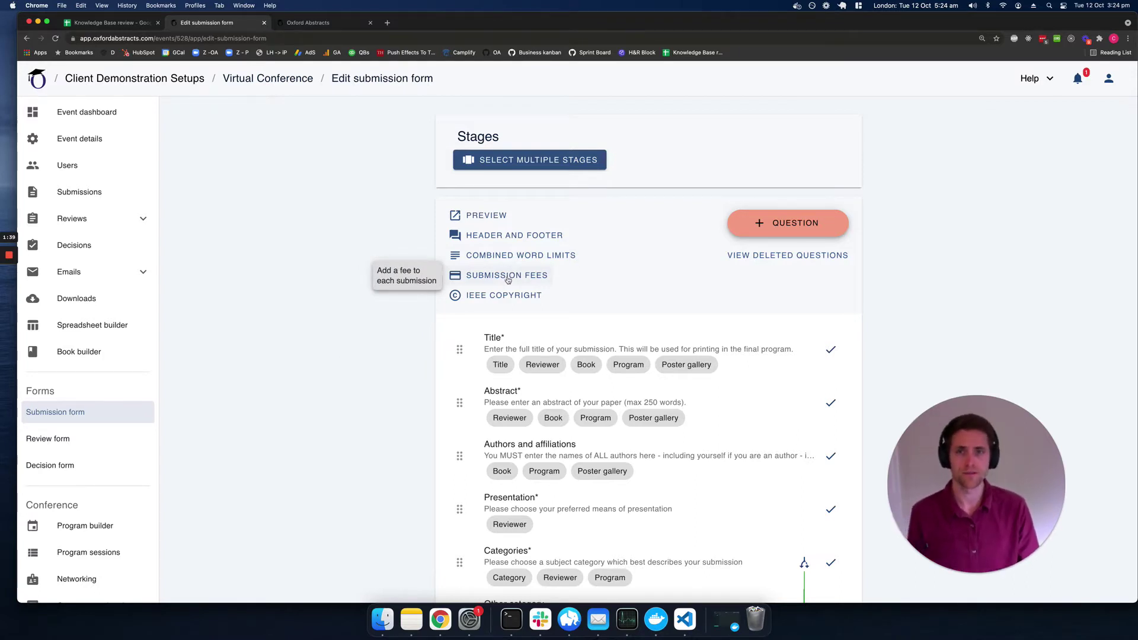
- Show the IEEE Copyright form settings, which require a publication title and ArtSource code
left_click(506, 300)
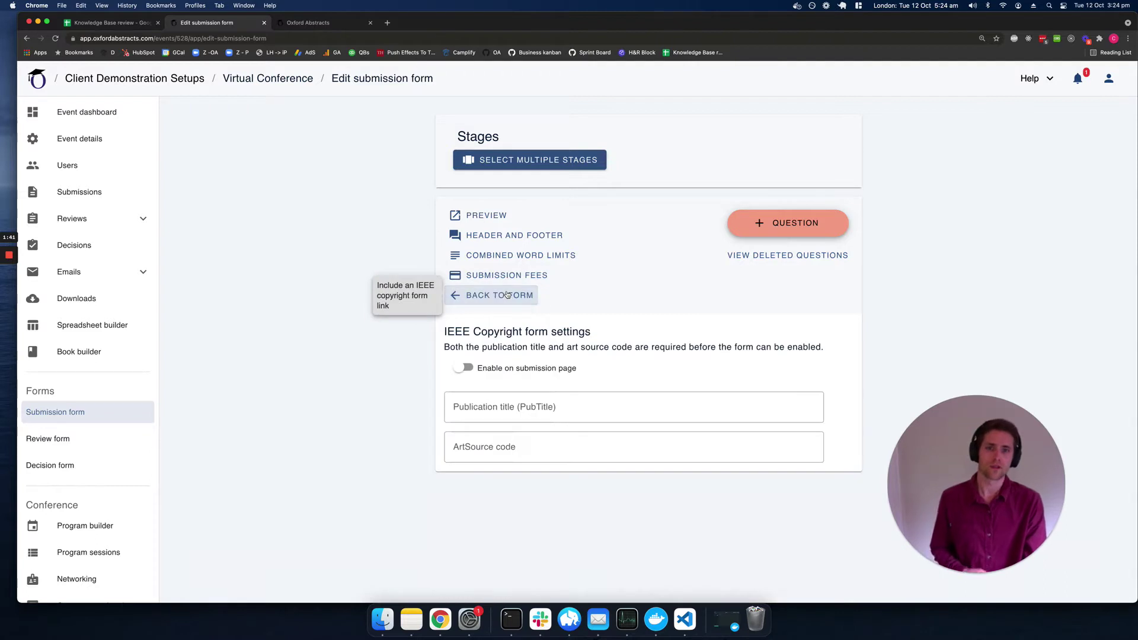
- Leave the IEEE Copyright settings unchanged and scroll through the form's question list
left_click(463, 296)
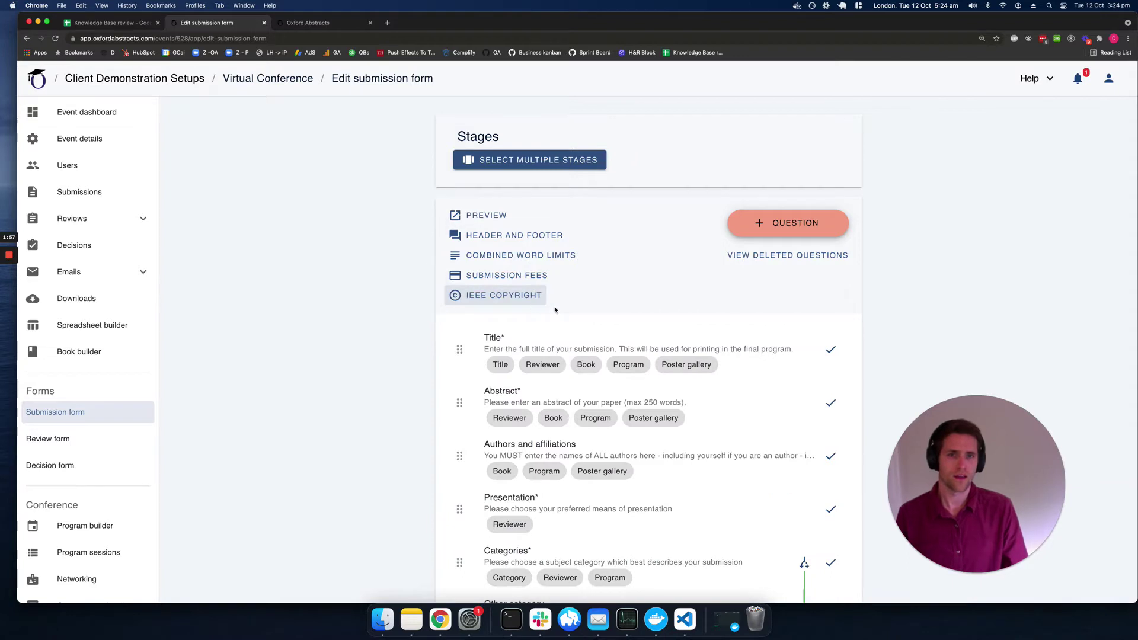
scroll(539, 315, "down", 5)
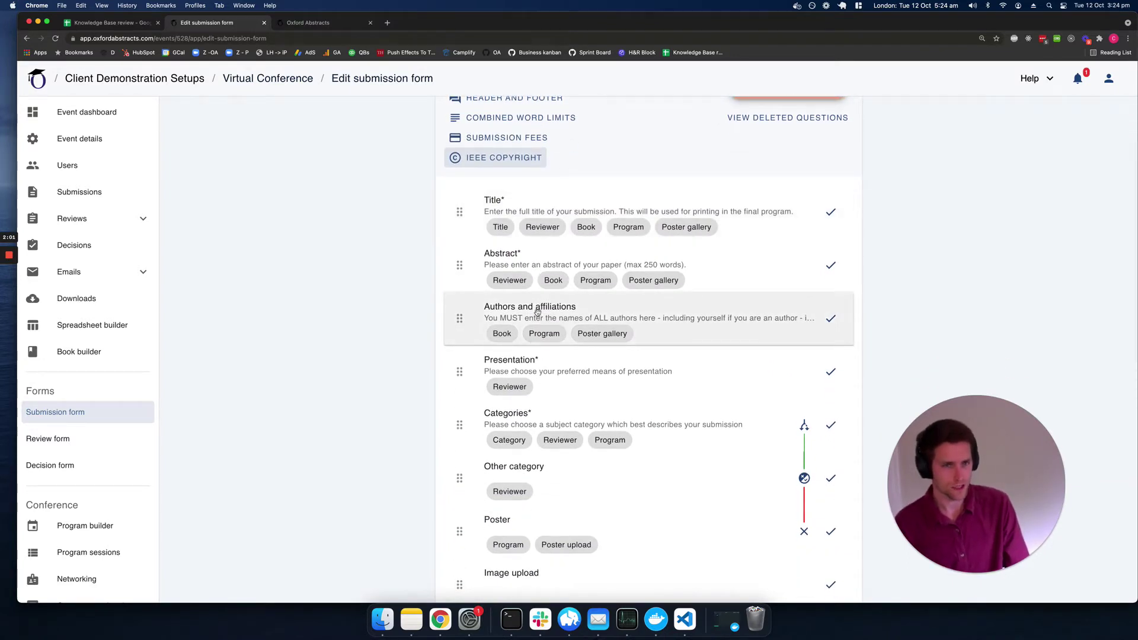
scroll(537, 312, "down", 4)
scroll(538, 312, "up", 2)
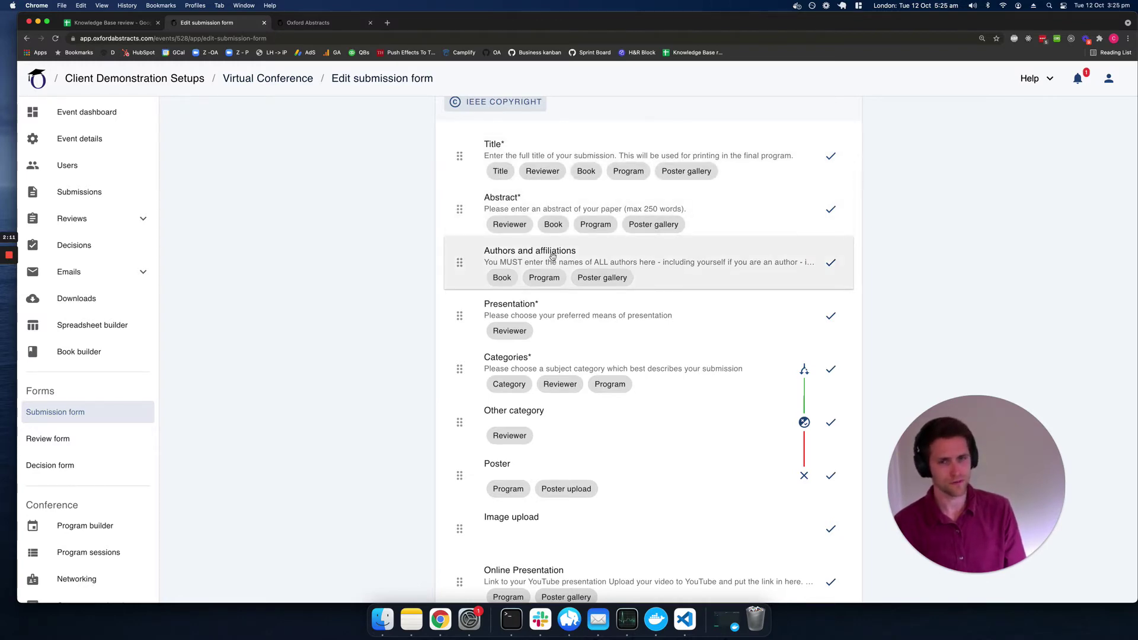
scroll(553, 256, "down", 4)
scroll(550, 332, "up", 8)
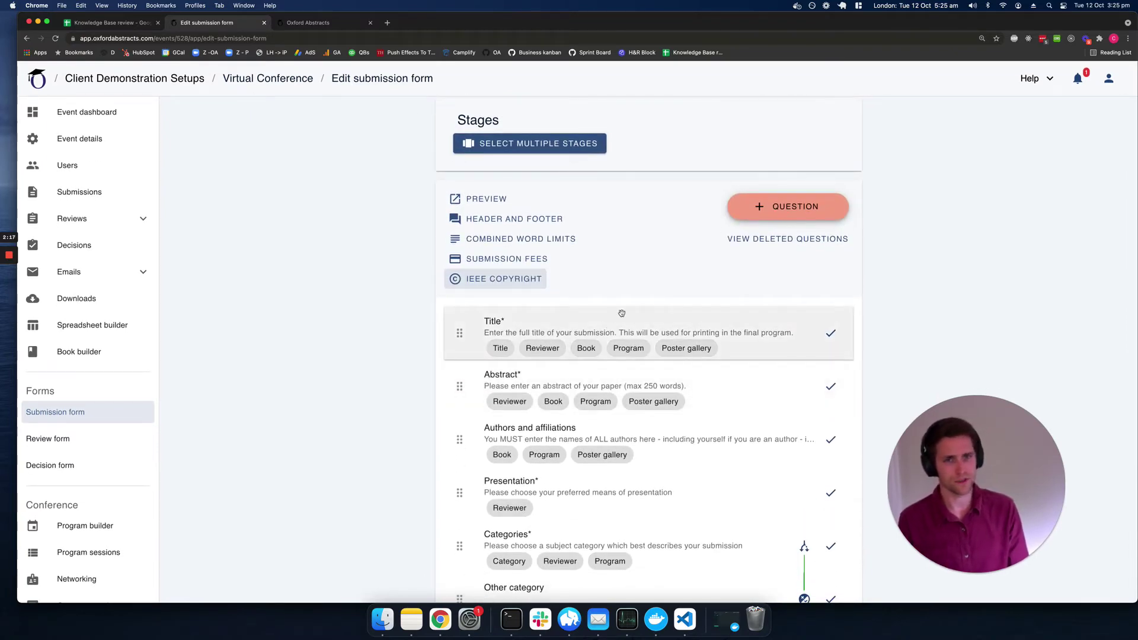
- Start adding a new question and browse the available question types
left_click(798, 207)
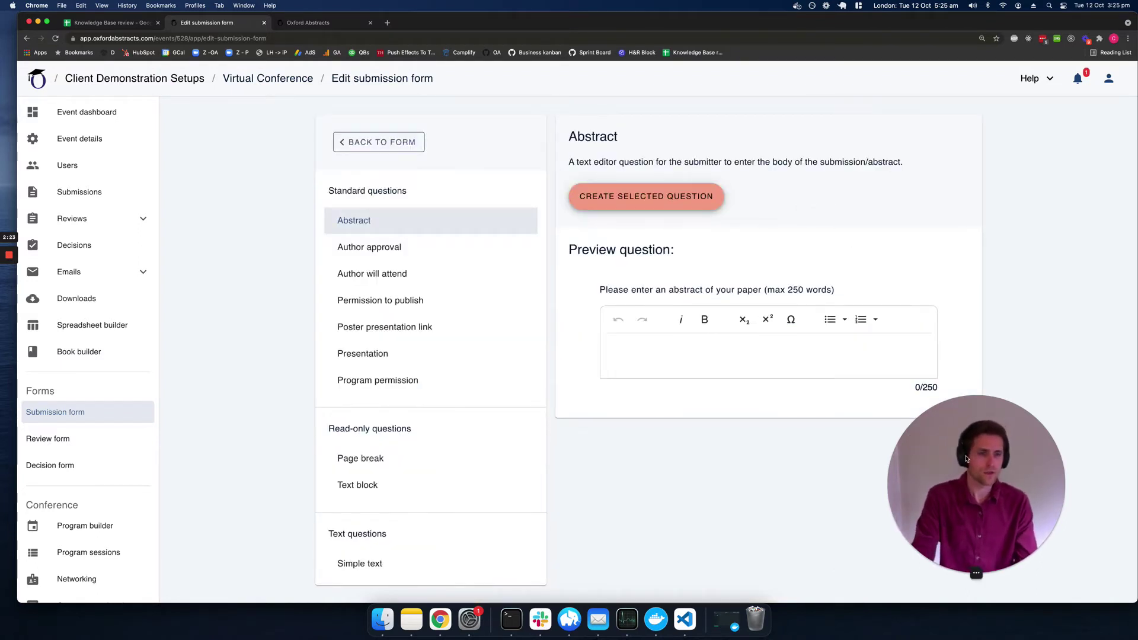
left_click_drag(968, 455, 990, 474)
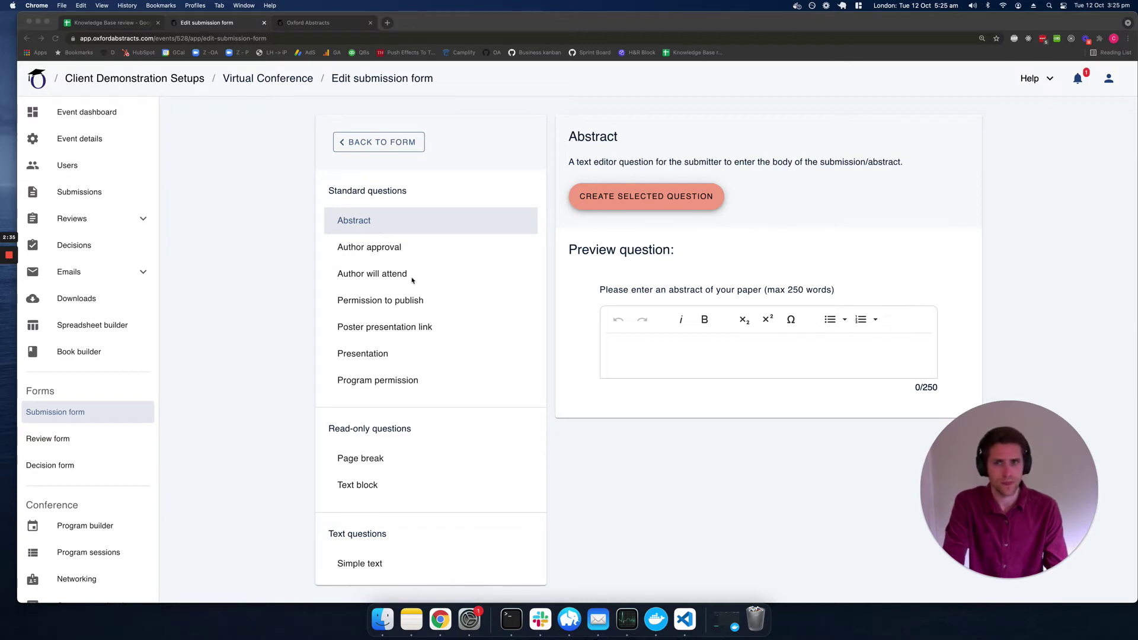
scroll(401, 322, "down", 5)
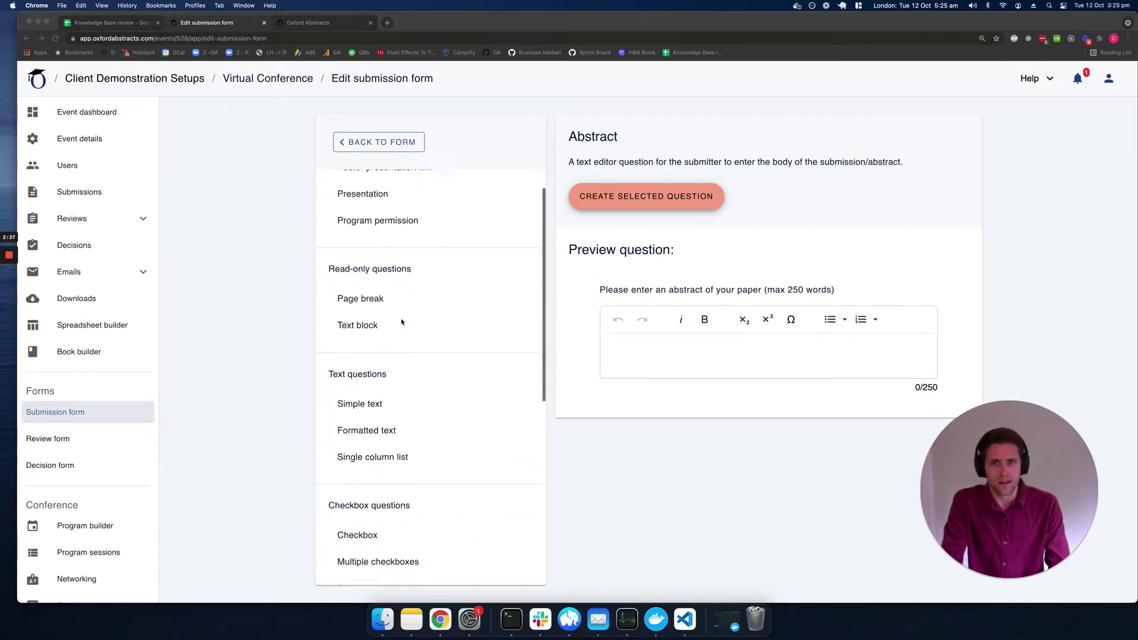
scroll(400, 348, "up", 1)
scroll(400, 348, "down", 3)
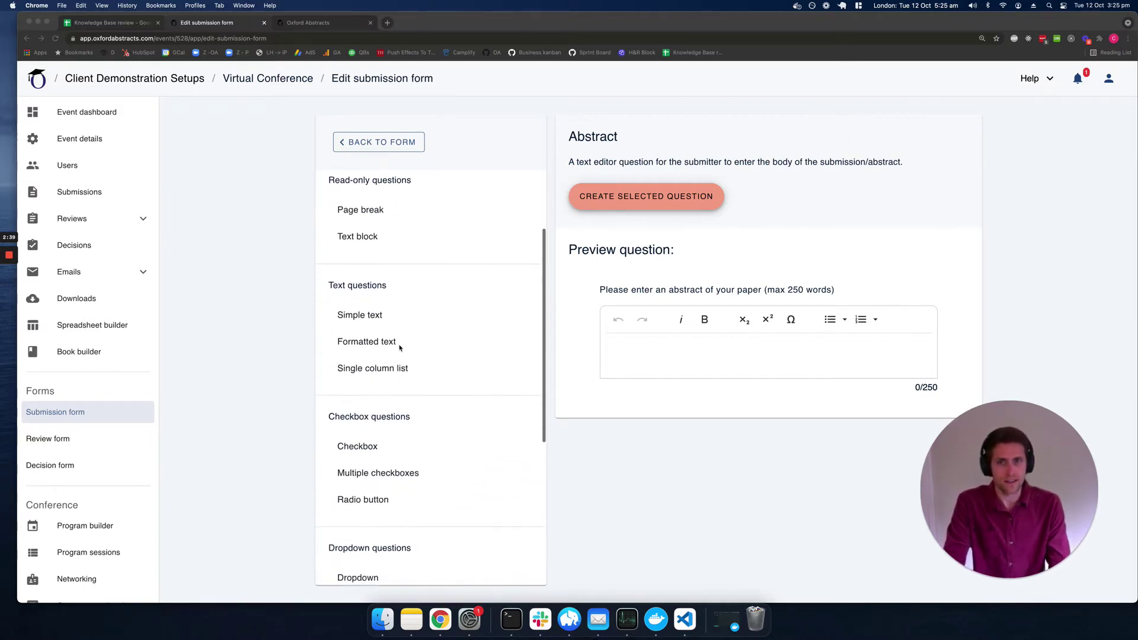
scroll(399, 348, "up", 3)
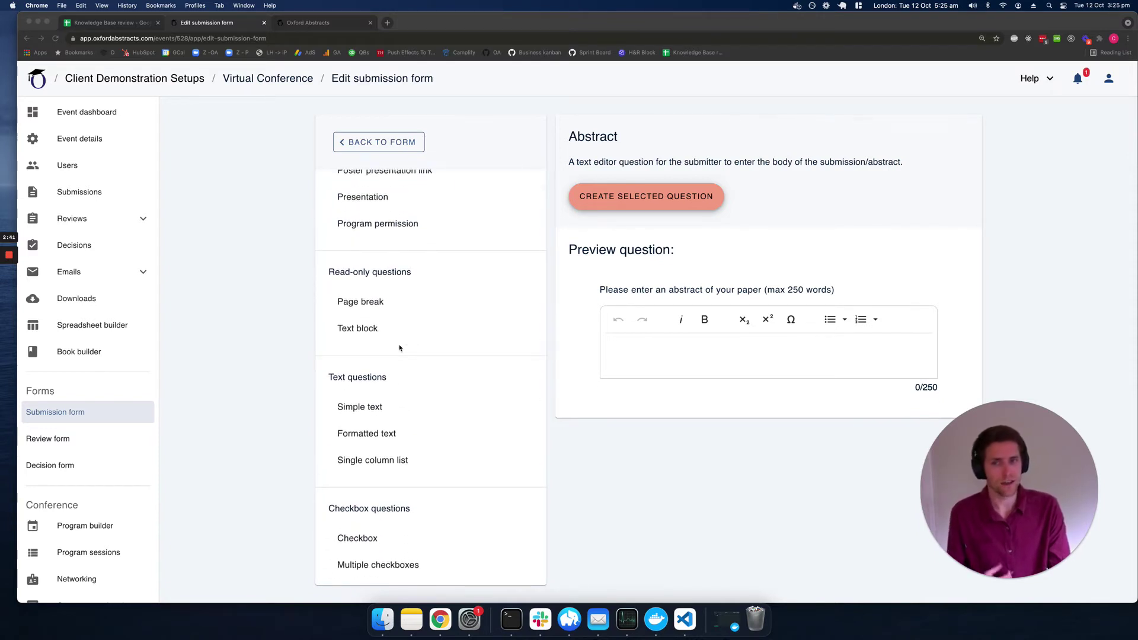
scroll(399, 348, "down", 3)
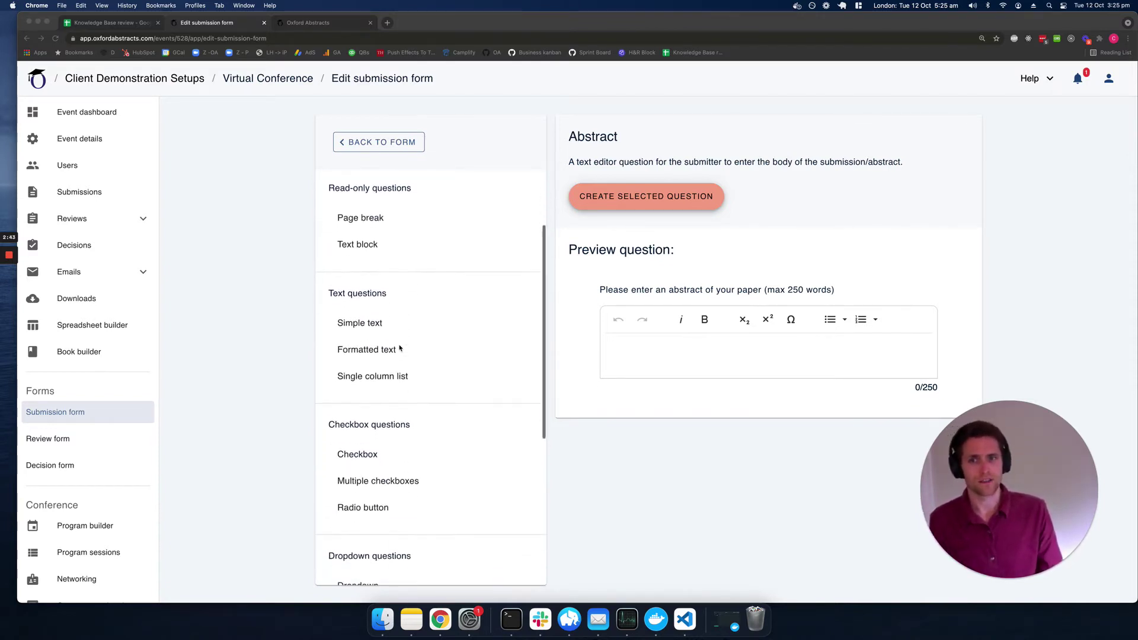
scroll(399, 348, "down", 5)
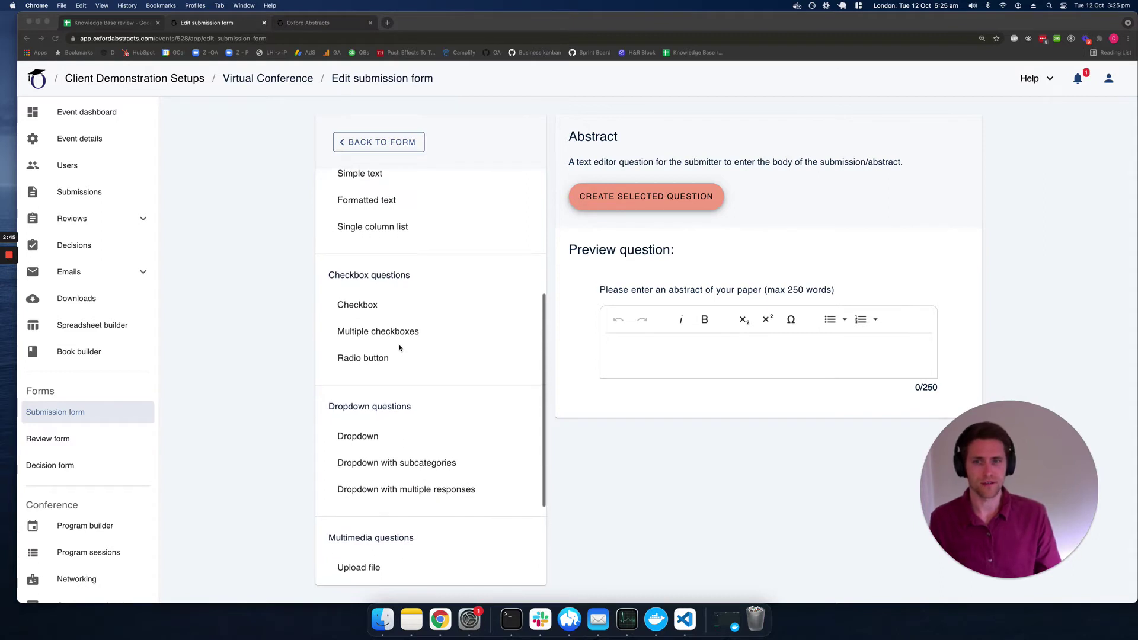
scroll(412, 307, "down", 2)
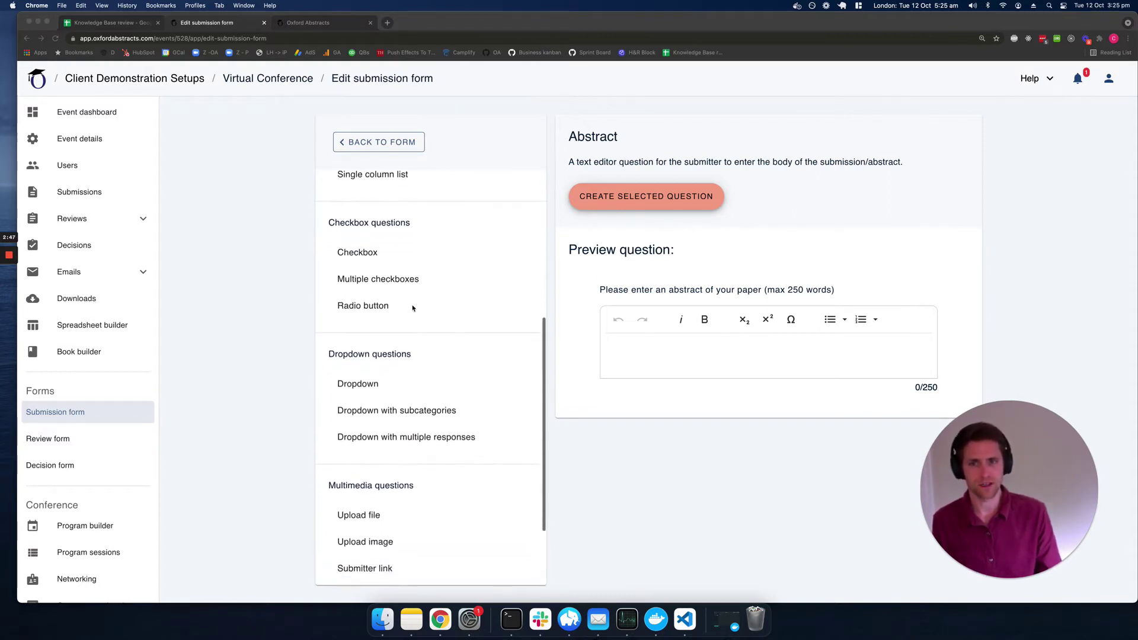
scroll(412, 308, "down", 4)
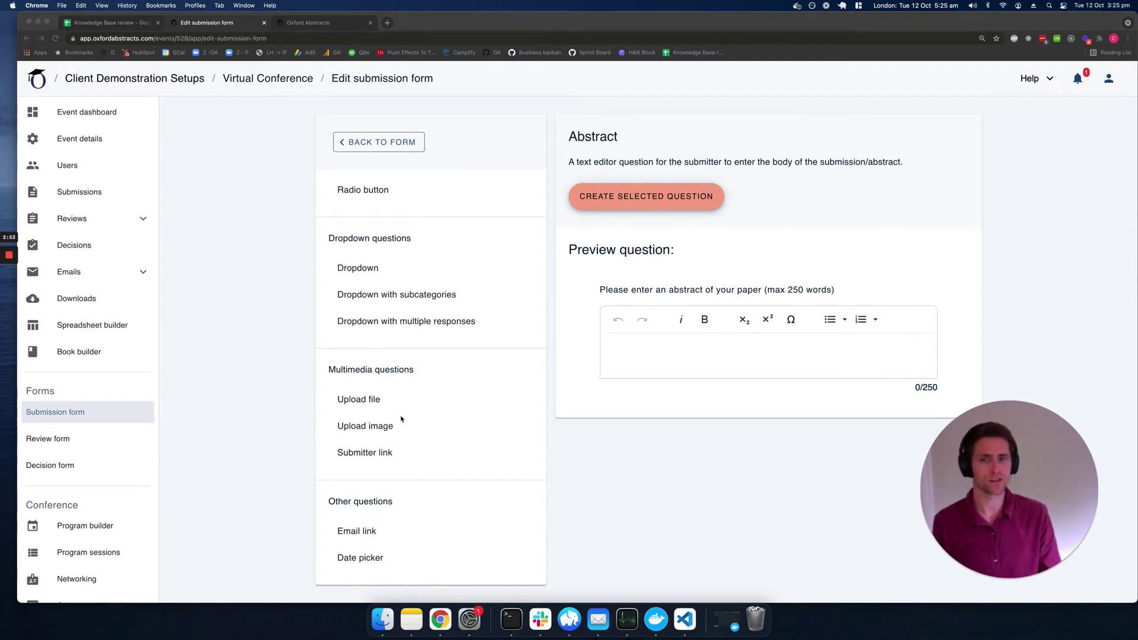
- Preview the Upload file, Checkbox and Radio button question types in turn
left_click(415, 398)
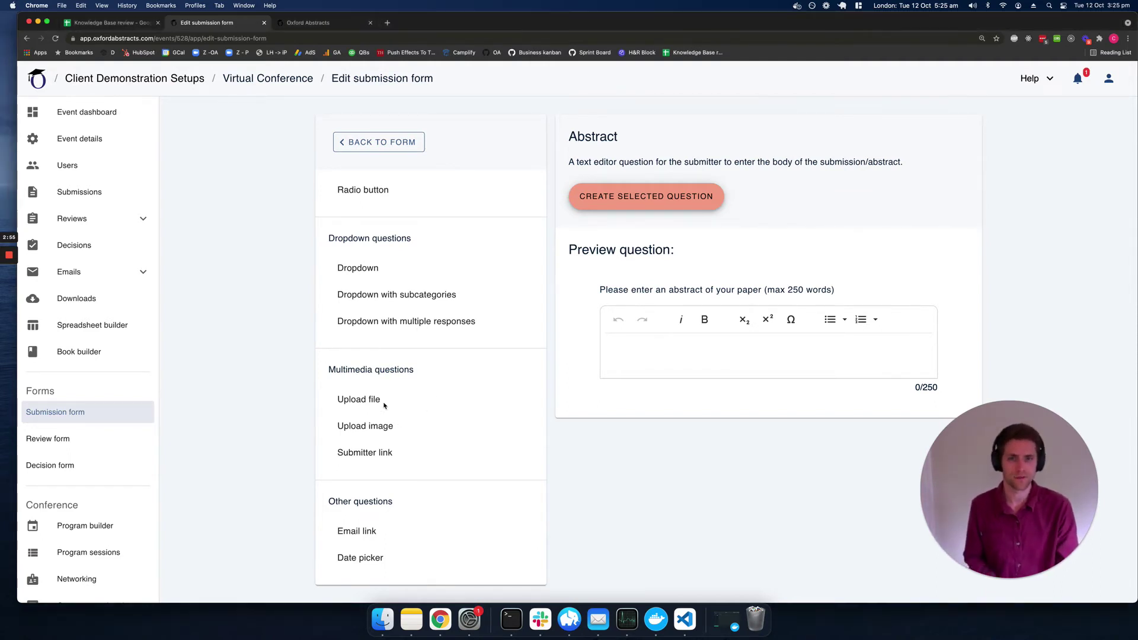
left_click(396, 399)
scroll(409, 363, "up", 3)
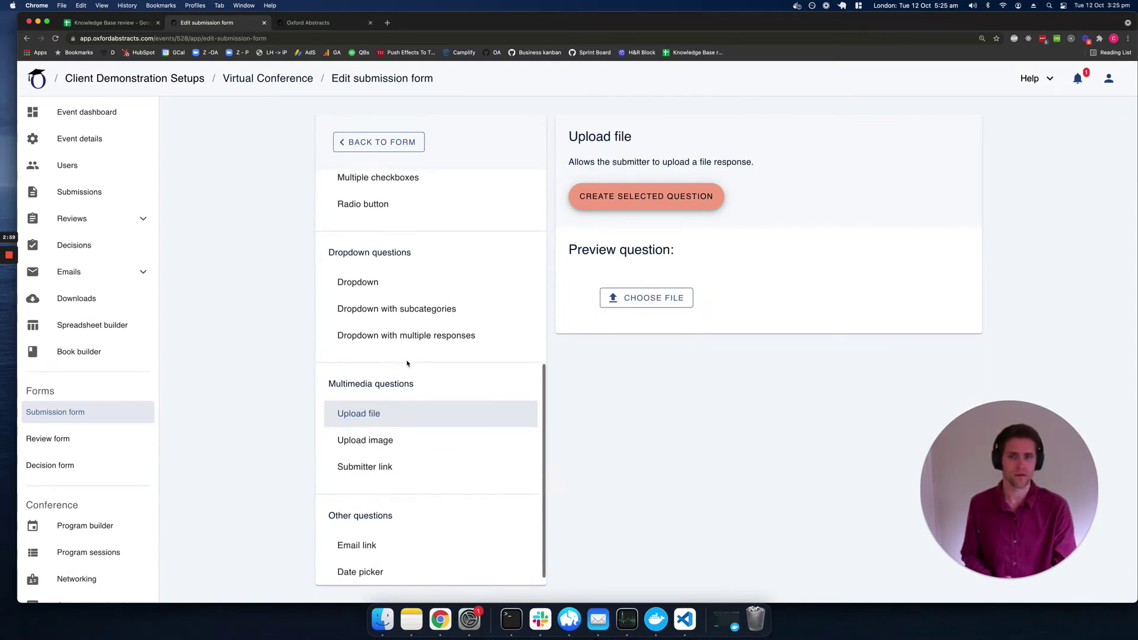
scroll(406, 364, "up", 3)
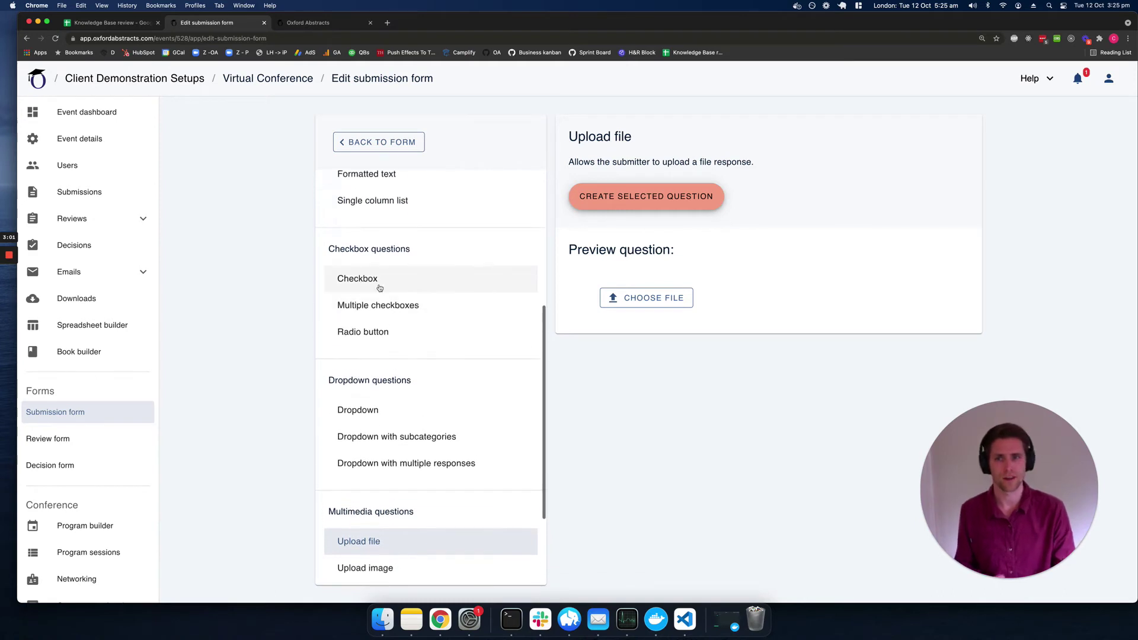
left_click(379, 288)
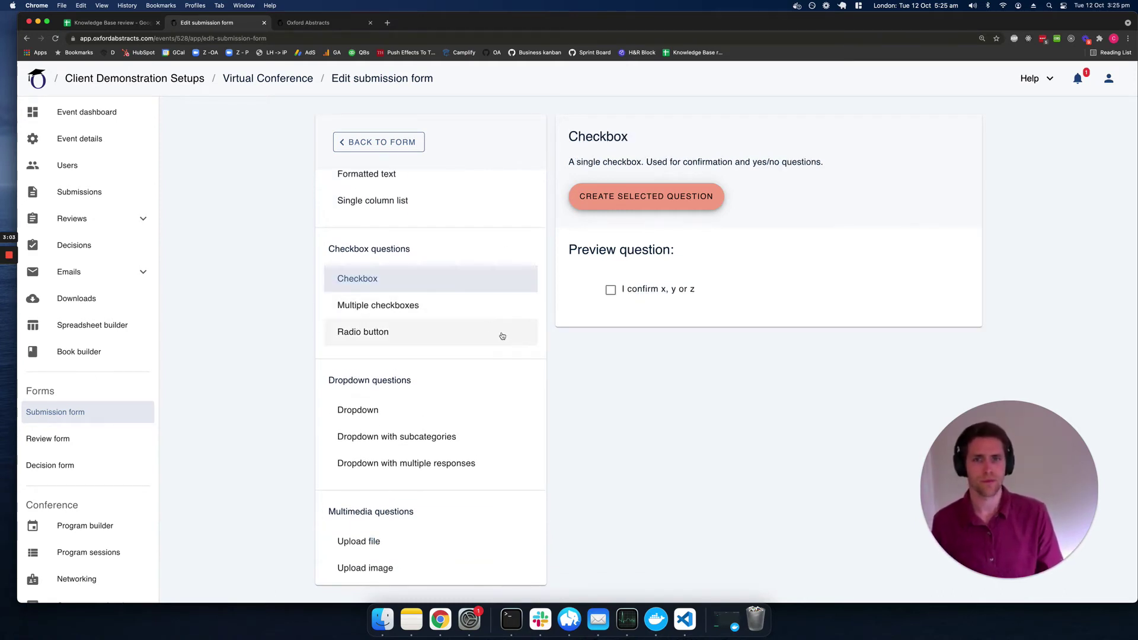
scroll(489, 329, "up", 9)
scroll(487, 331, "up", 7)
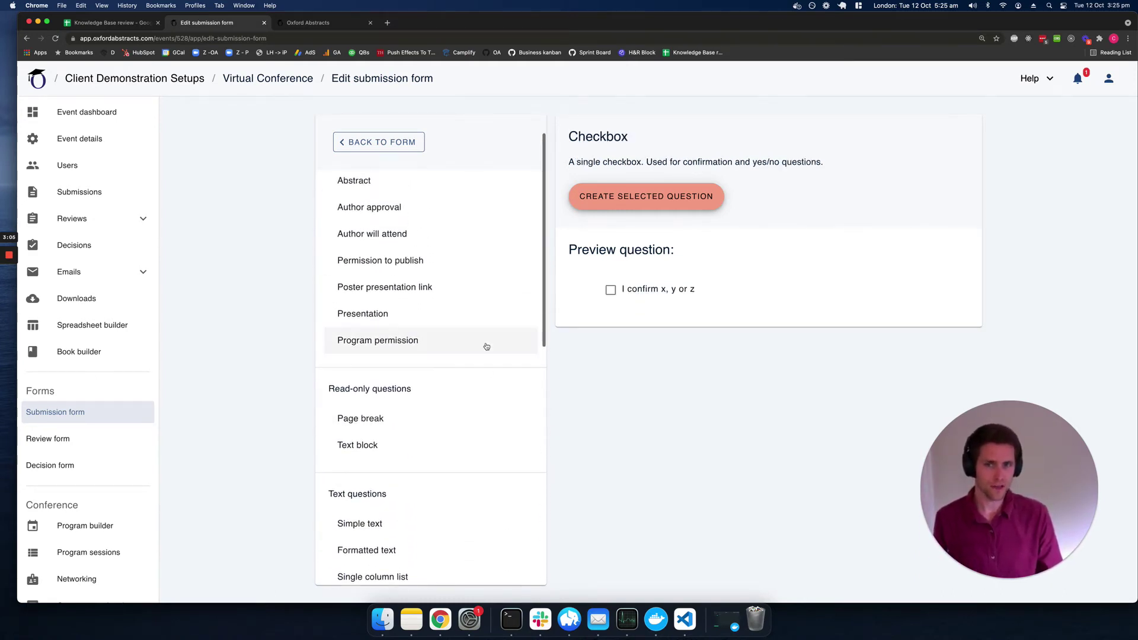
scroll(486, 347, "down", 5)
scroll(486, 347, "down", 7)
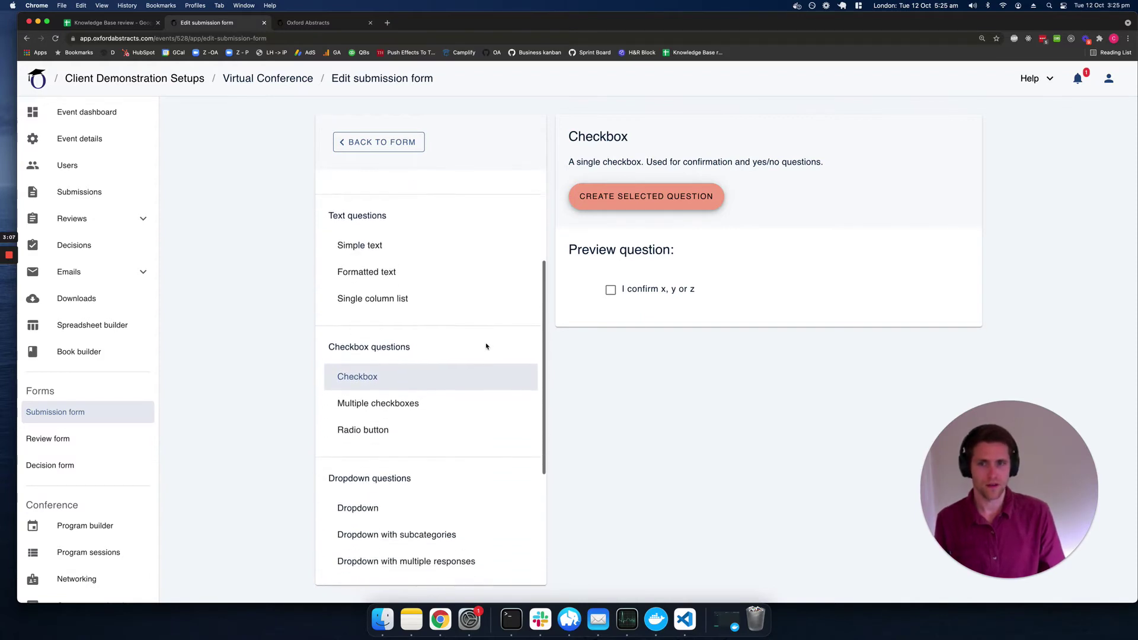
left_click(419, 426)
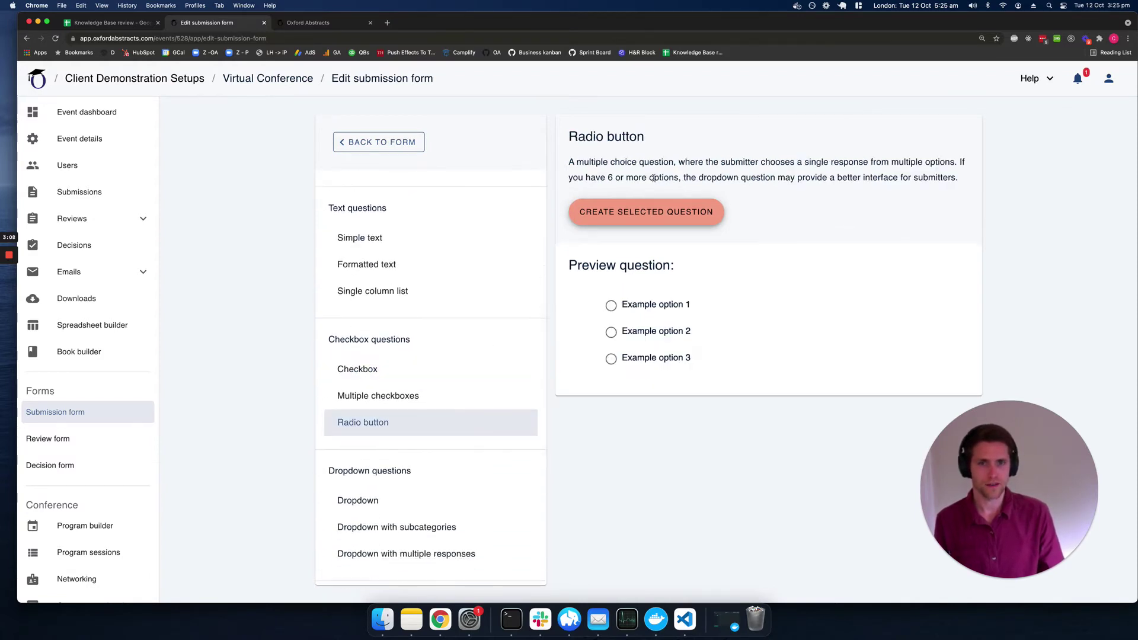
- Create the Radio button question with answer options 1, 2 and 3 on separate lines
left_click(644, 222)
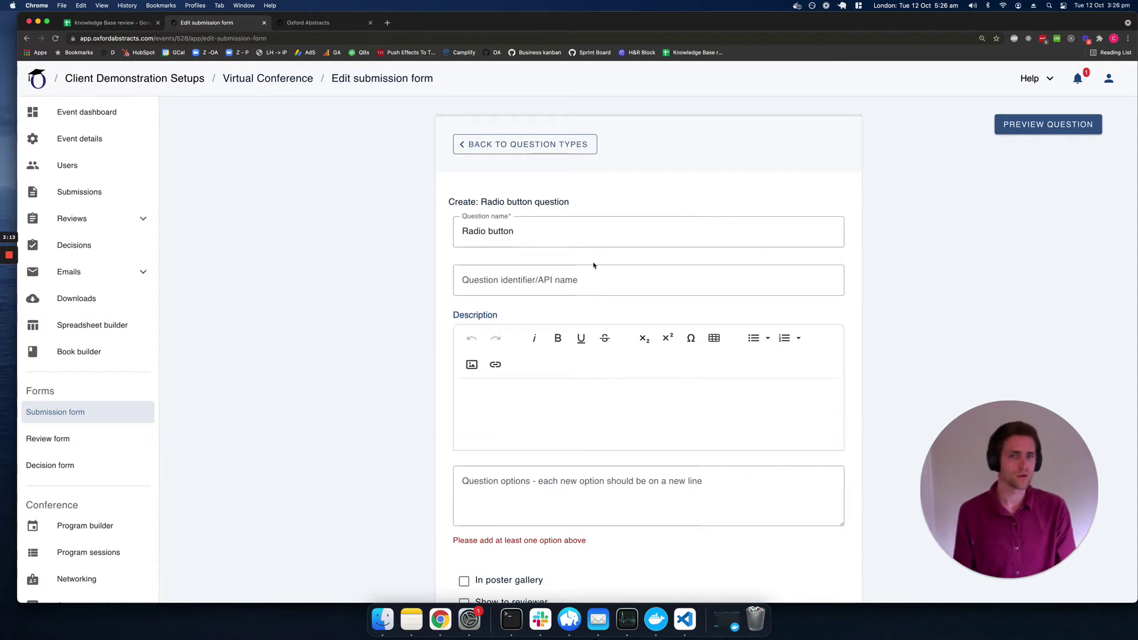
scroll(571, 257, "down", 2)
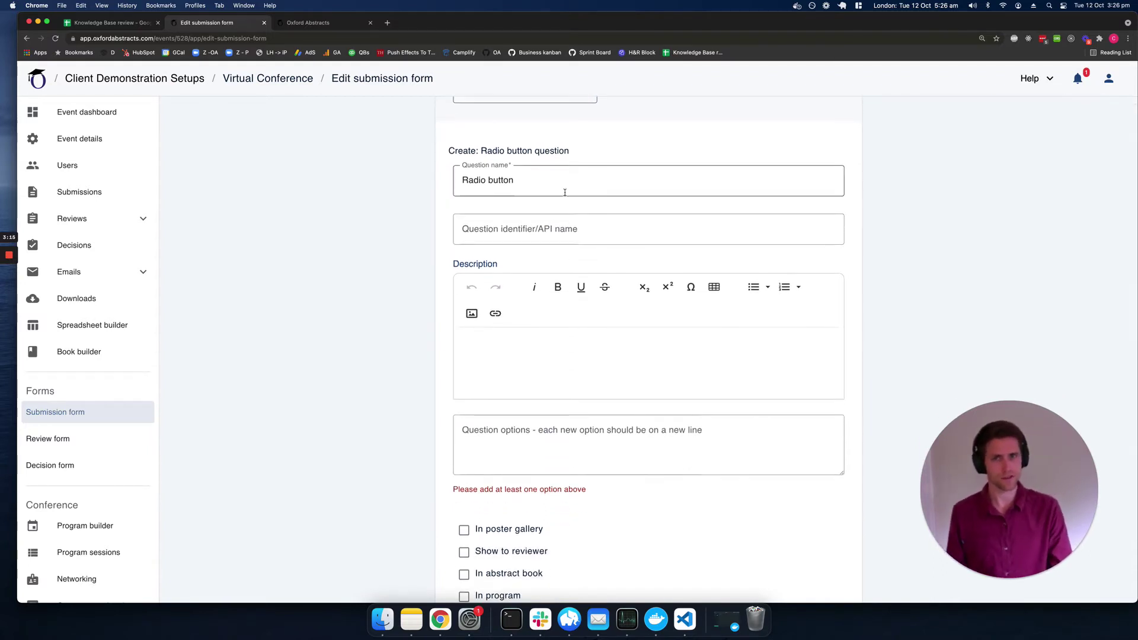
scroll(564, 184, "down", 3)
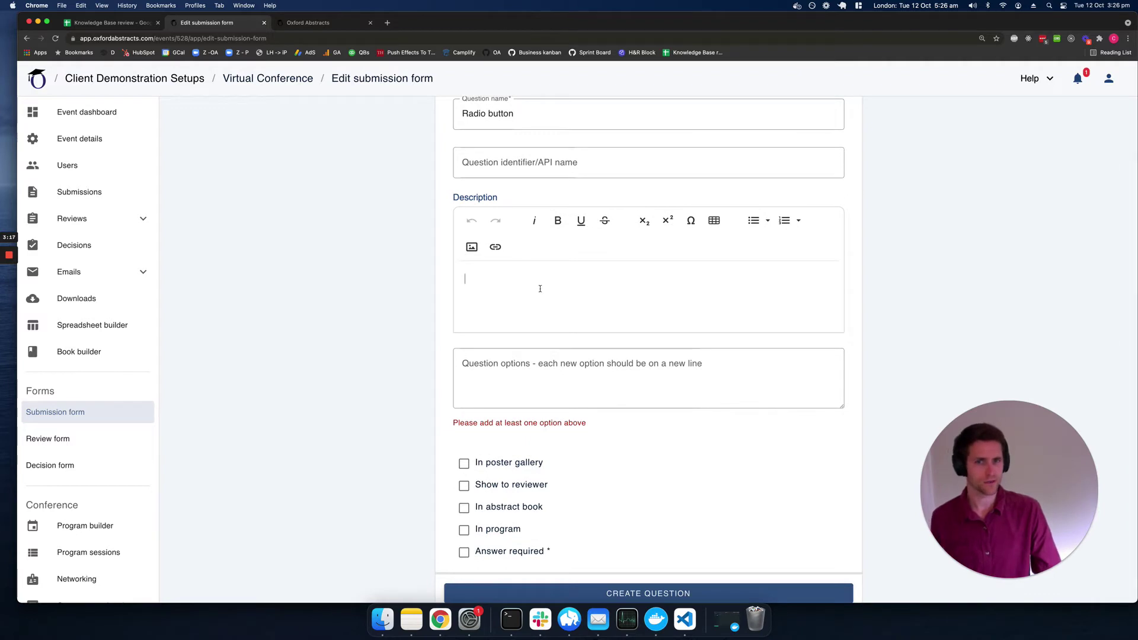
left_click(541, 373)
type("1 ")
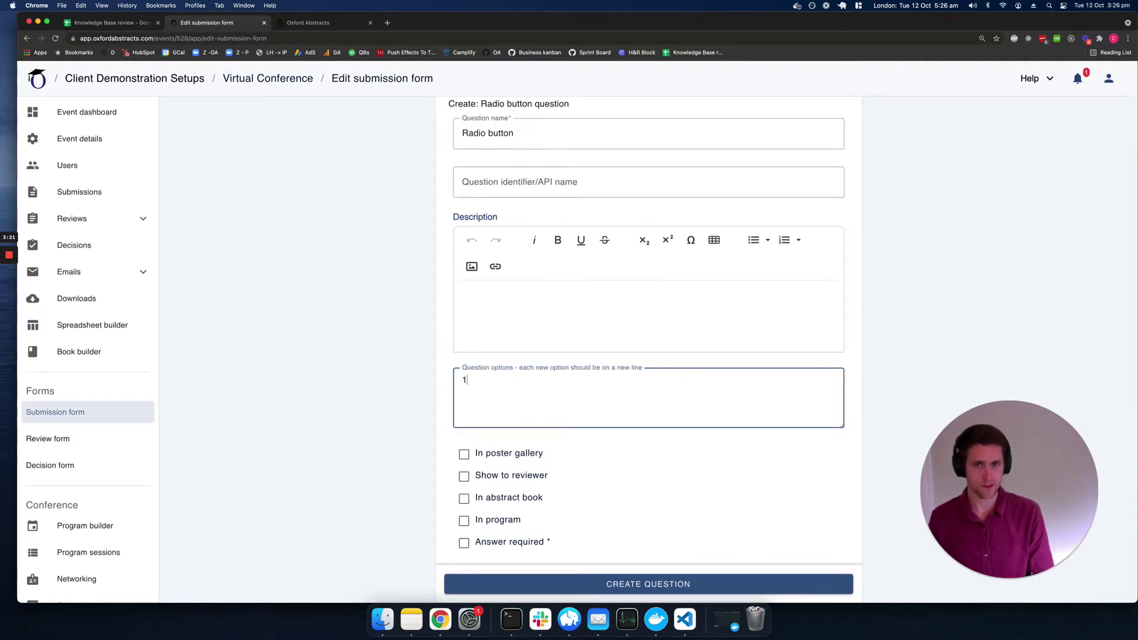
type("2")
key("Return")
type("3")
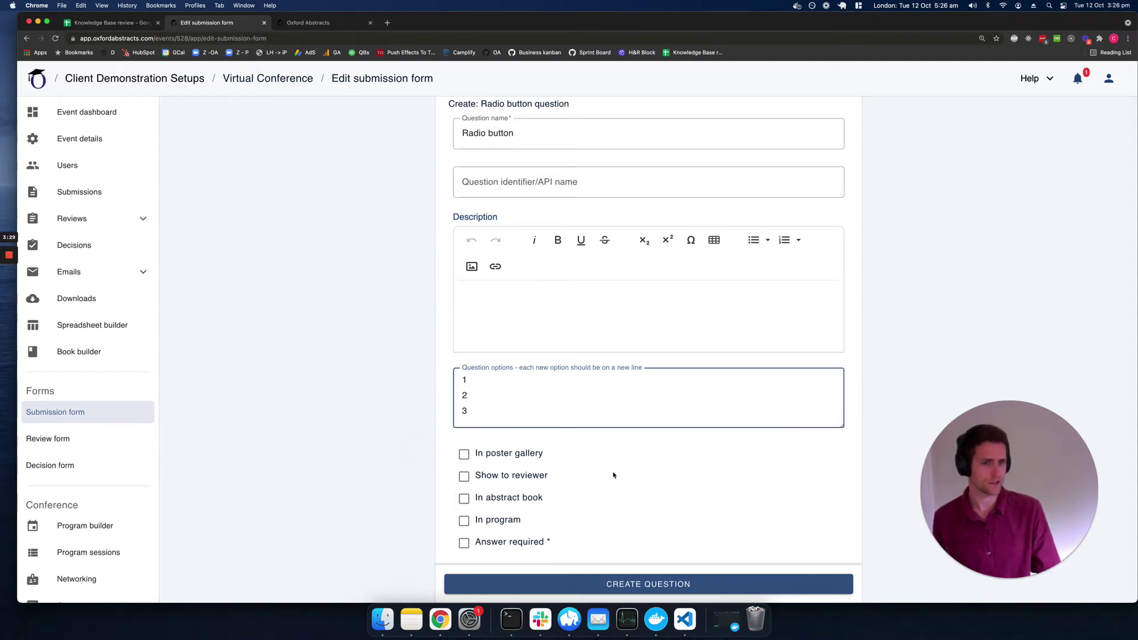
mouse_move(534, 459)
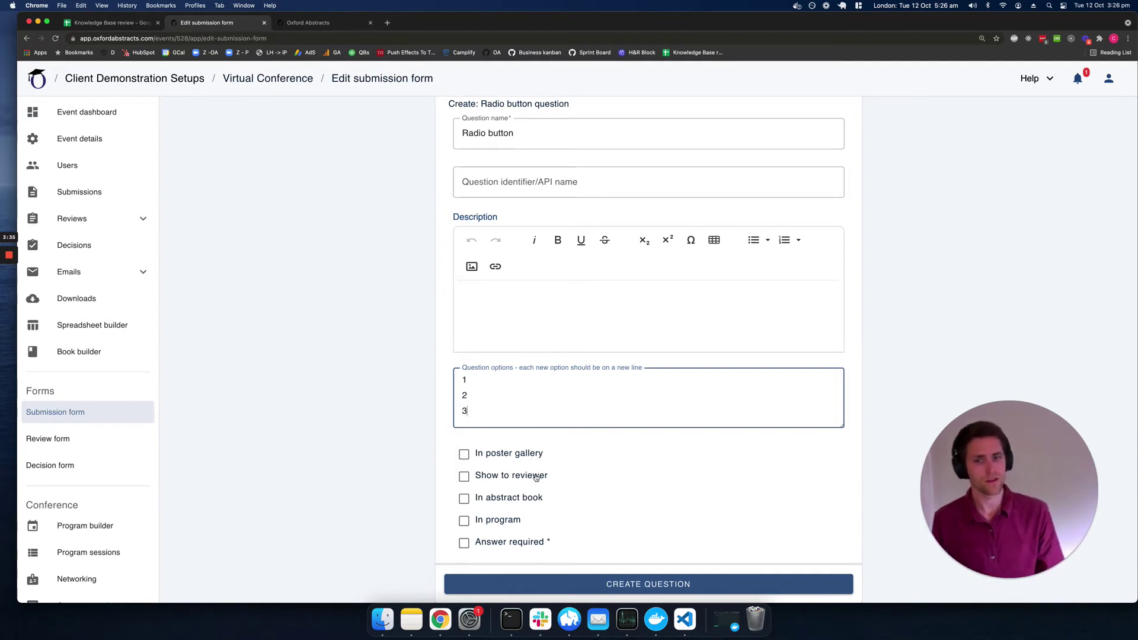
mouse_move(540, 499)
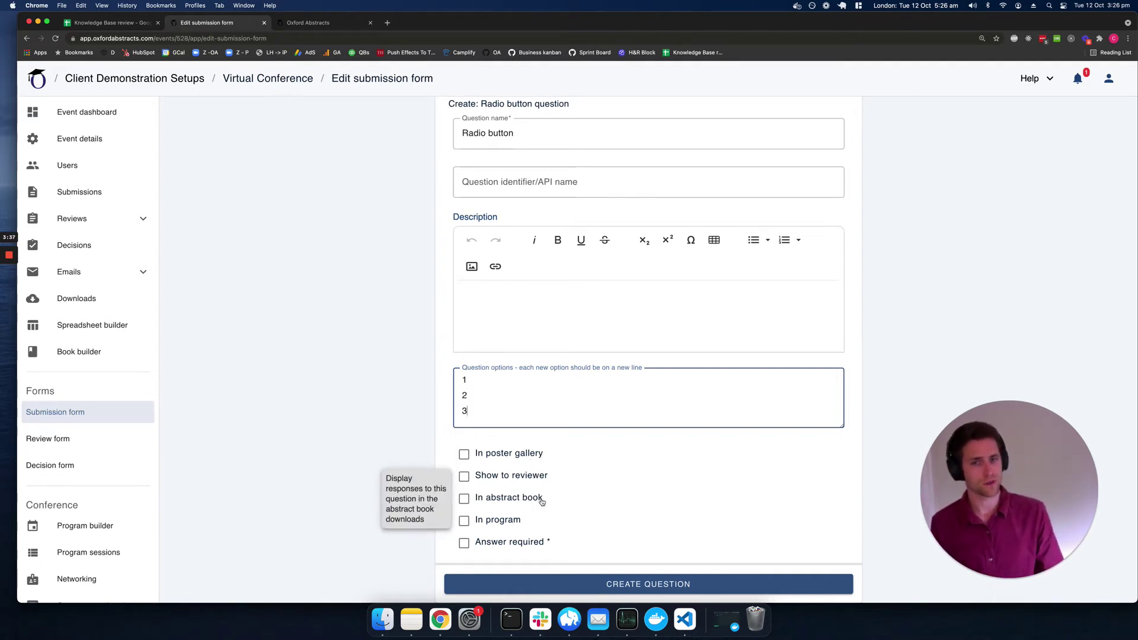
mouse_move(519, 521)
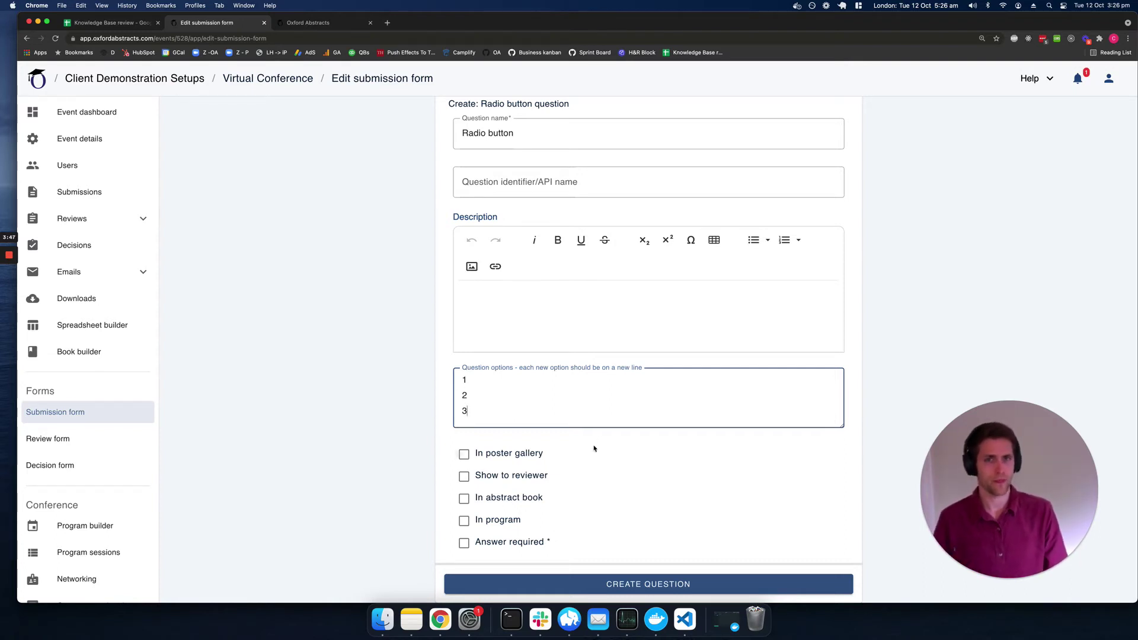
scroll(599, 435, "up", 3)
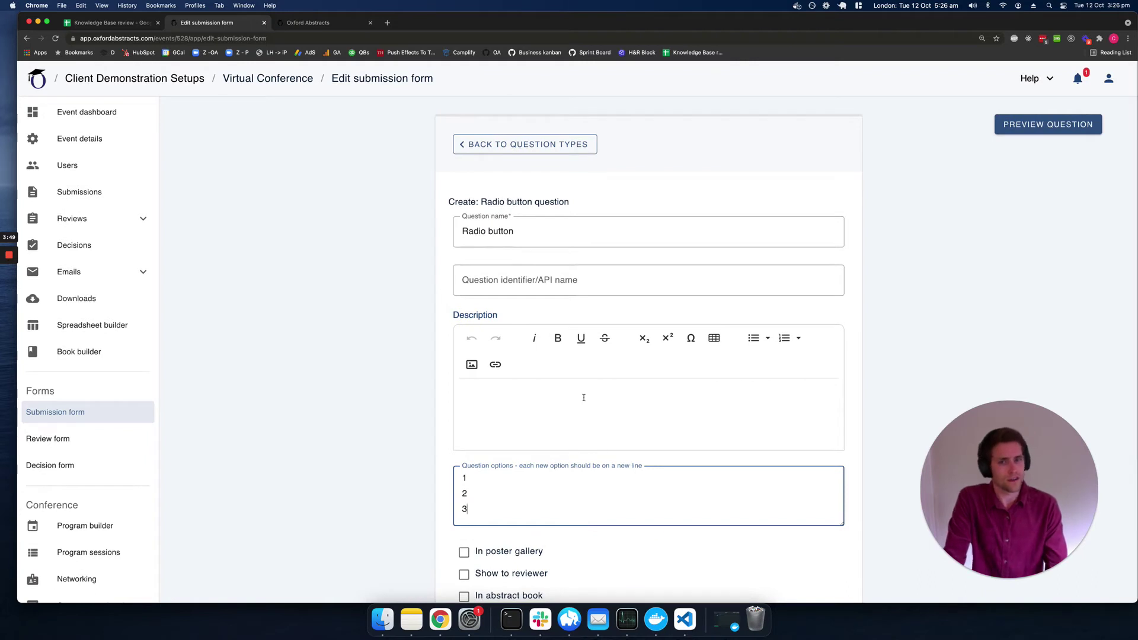
- Preview the Radio button question and try selecting options 1 and 3
left_click(1012, 127)
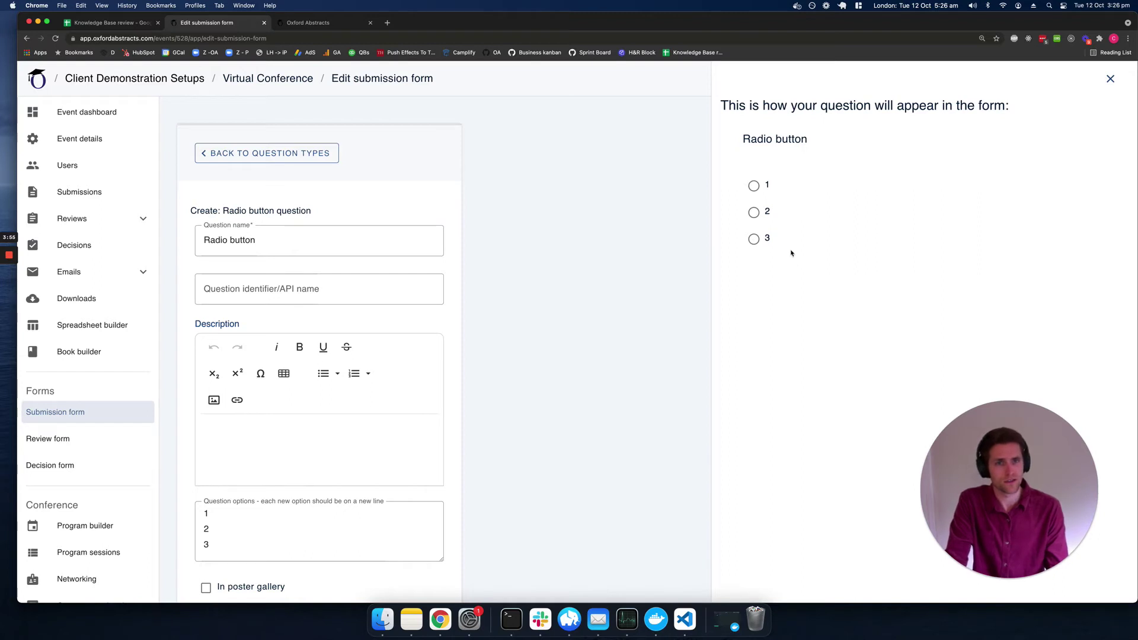
left_click_drag(786, 241, 735, 139)
left_click(753, 185)
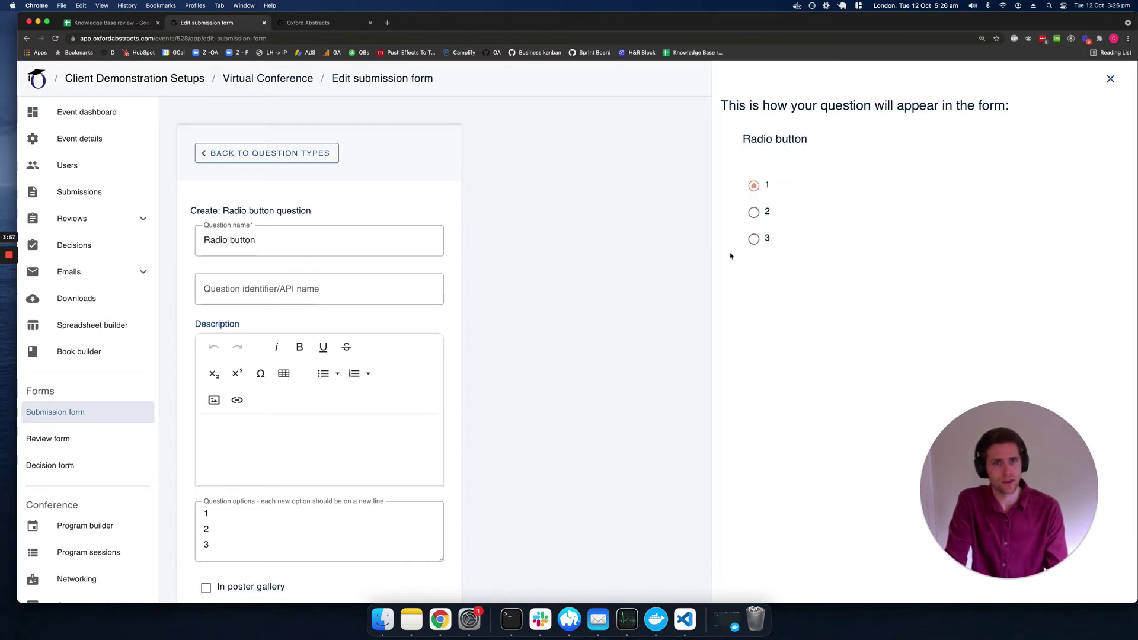
left_click(754, 239)
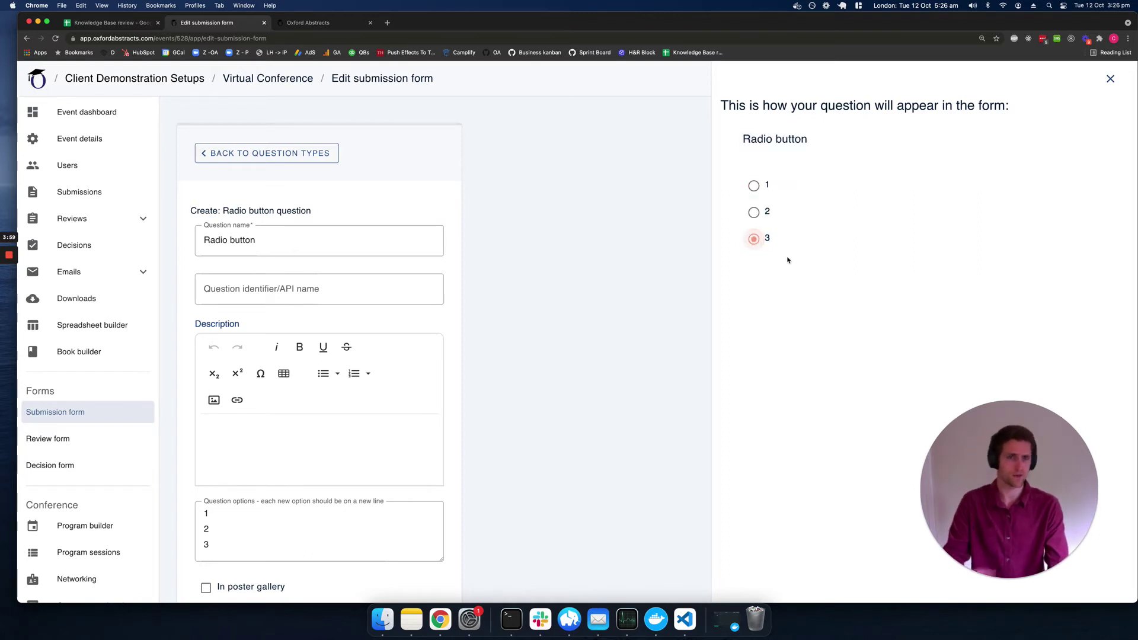
- Set the question's description to 'Test' and close the preview
left_click(286, 451)
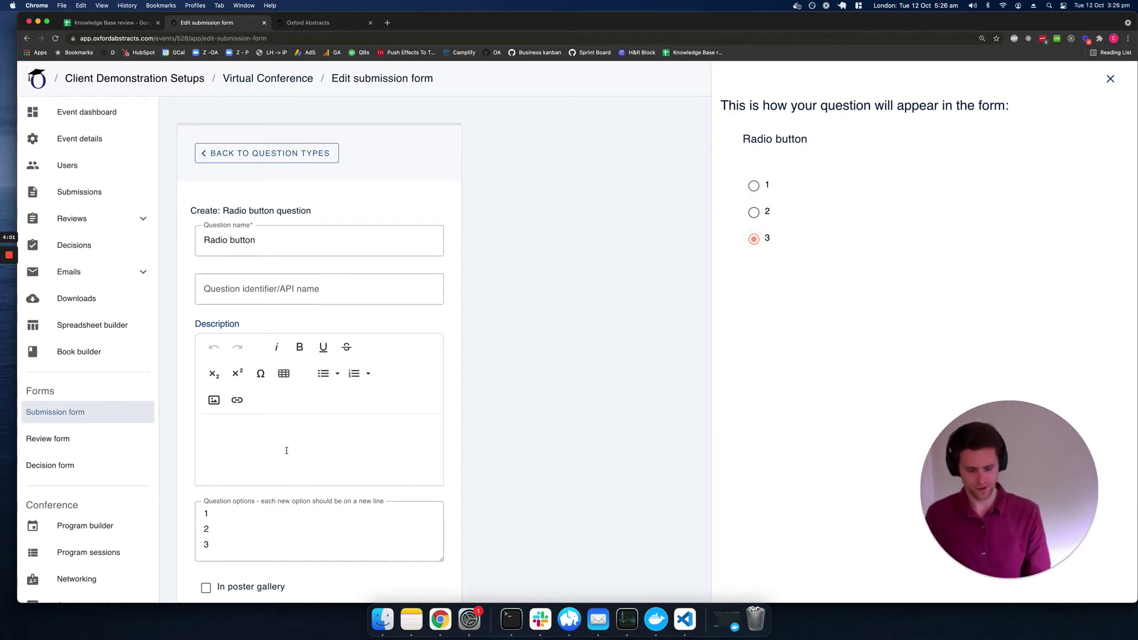
type("Test")
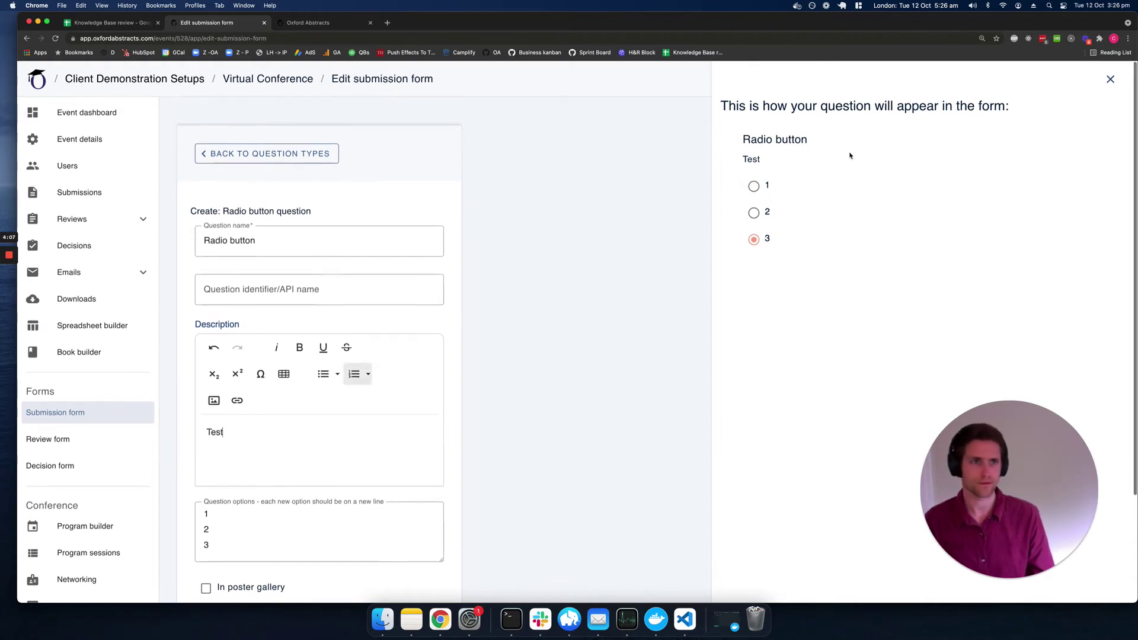
left_click(1109, 79)
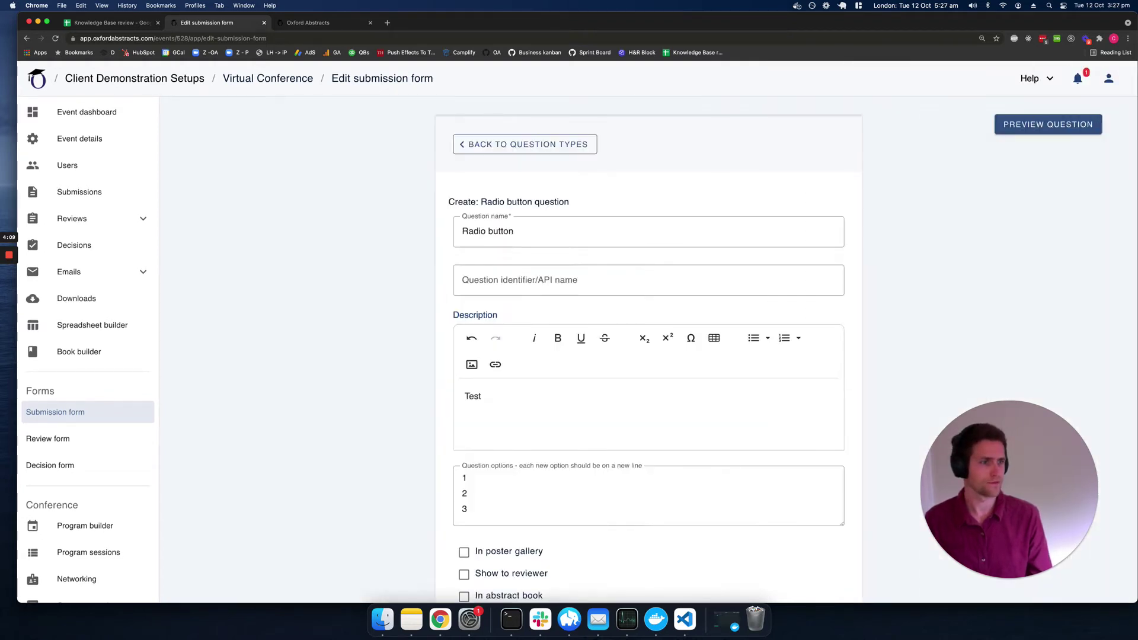
- Go back from the question types to the submission form's question list
left_click(553, 151)
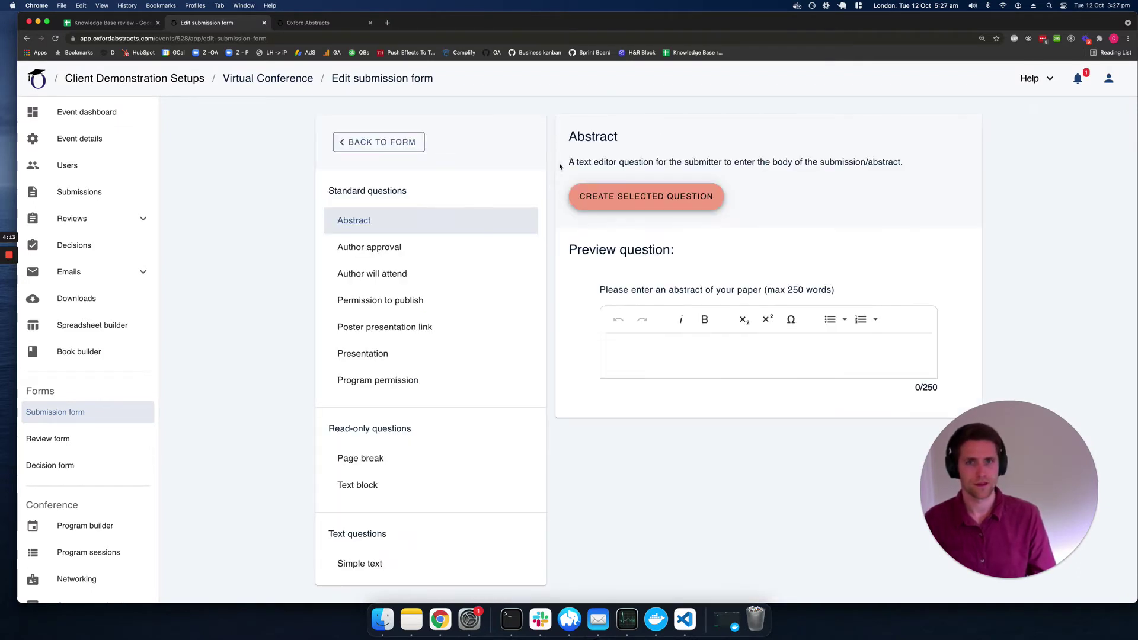
left_click(393, 142)
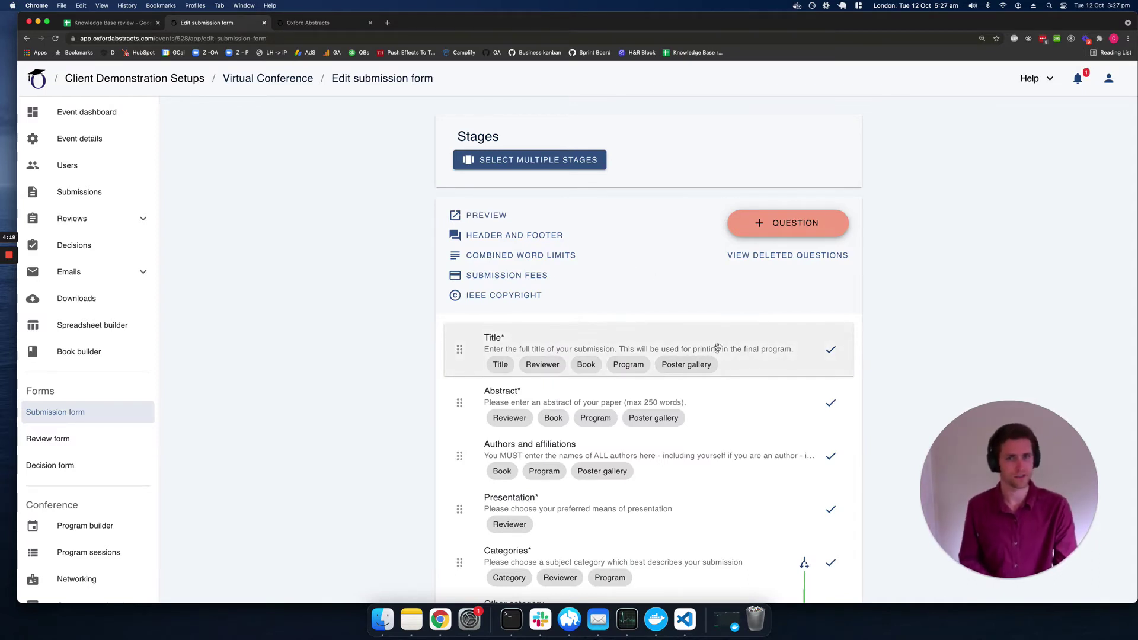
scroll(716, 348, "down", 2)
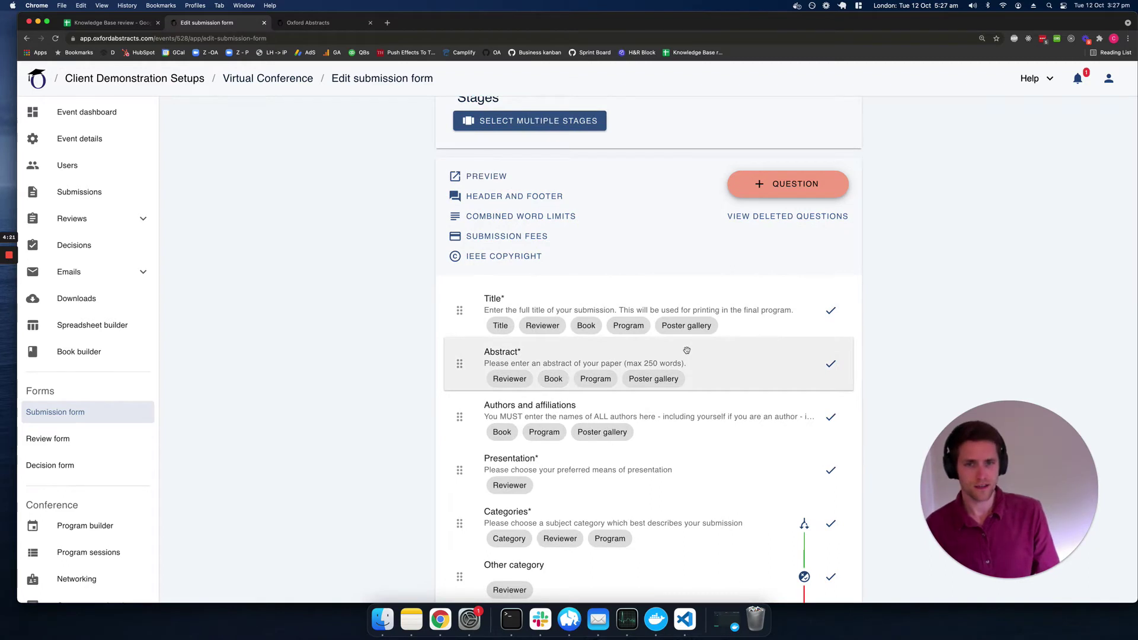
scroll(686, 351, "down", 1)
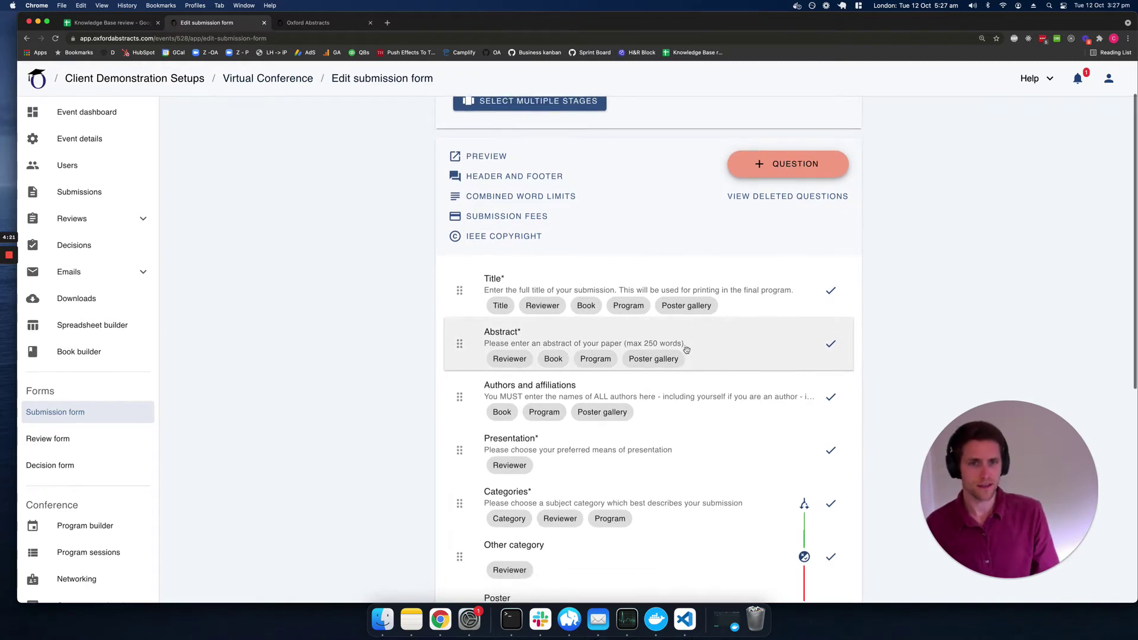
- Open the Abstract text-editor question and review its 249-word limit preview
left_click(574, 335)
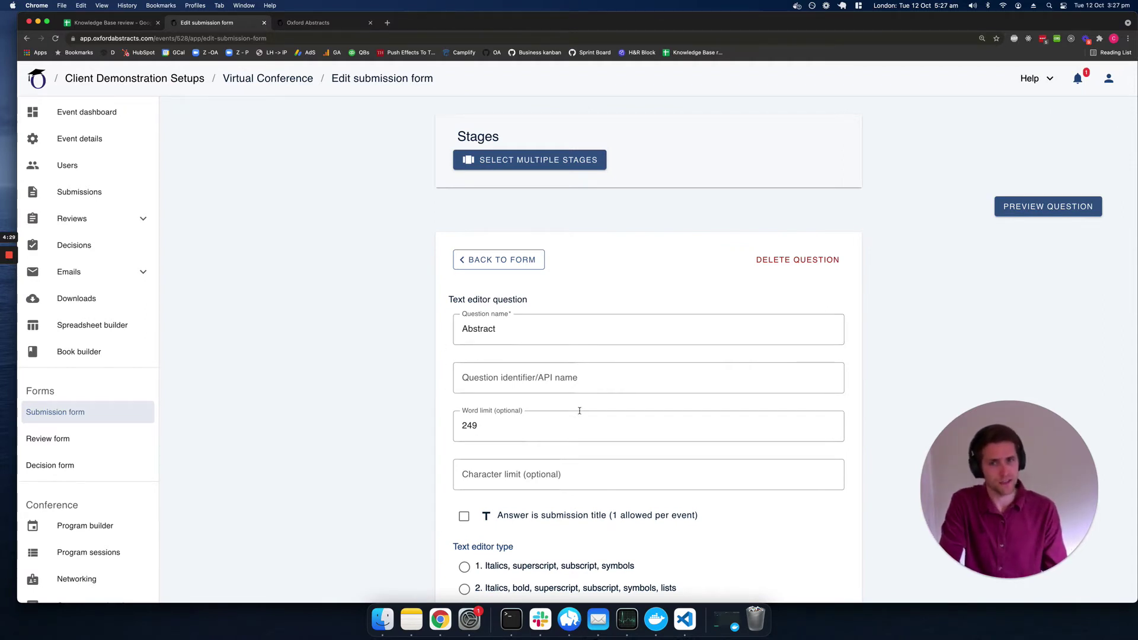
scroll(557, 415, "down", 3)
scroll(573, 420, "down", 1)
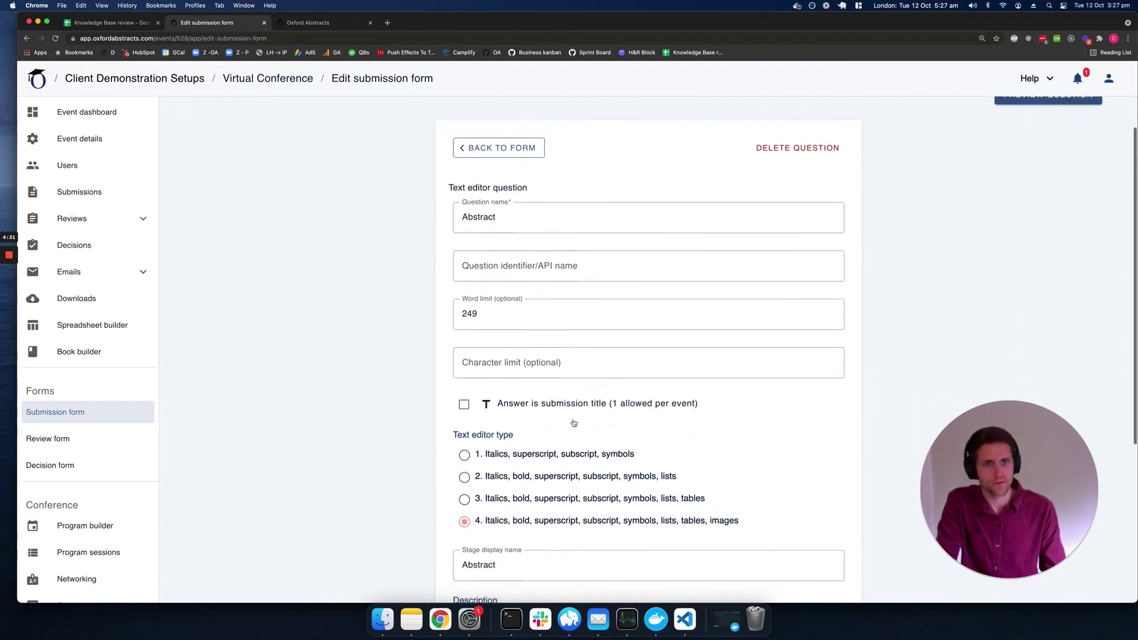
scroll(572, 420, "up", 1)
left_click(1032, 139)
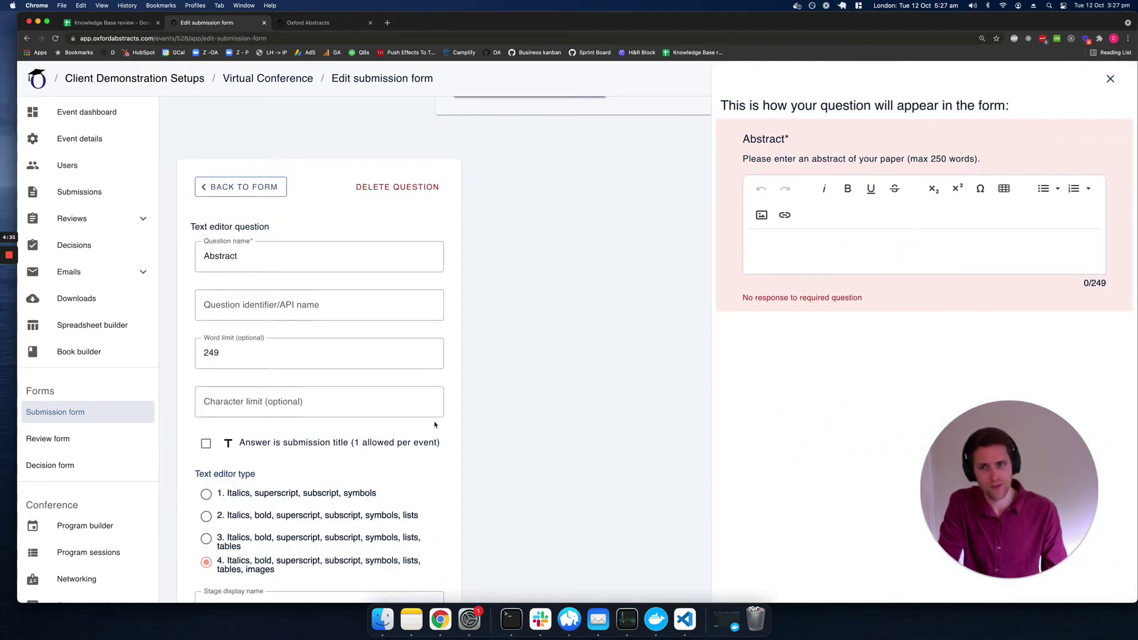
scroll(277, 430, "down", 5)
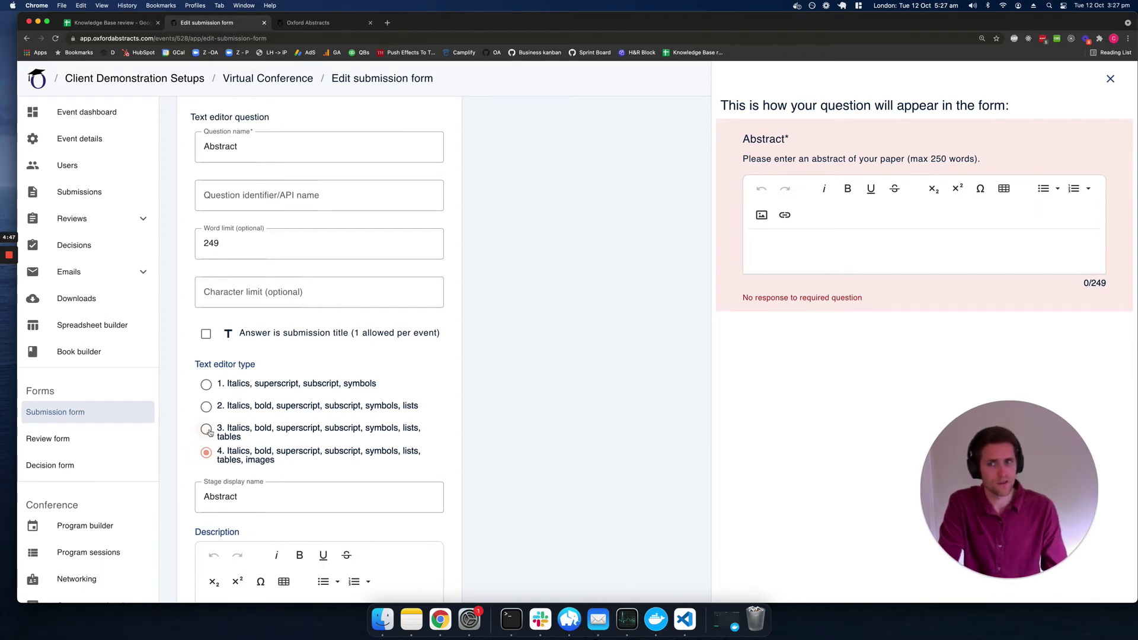
left_click(206, 385)
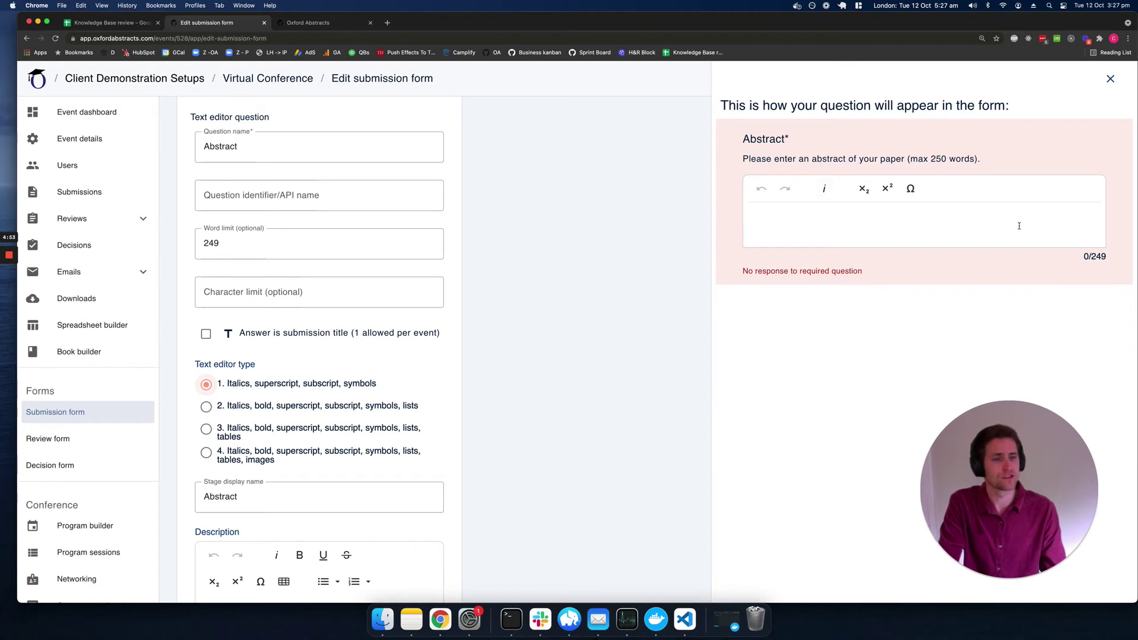
left_click(206, 454)
scroll(307, 435, "down", 4)
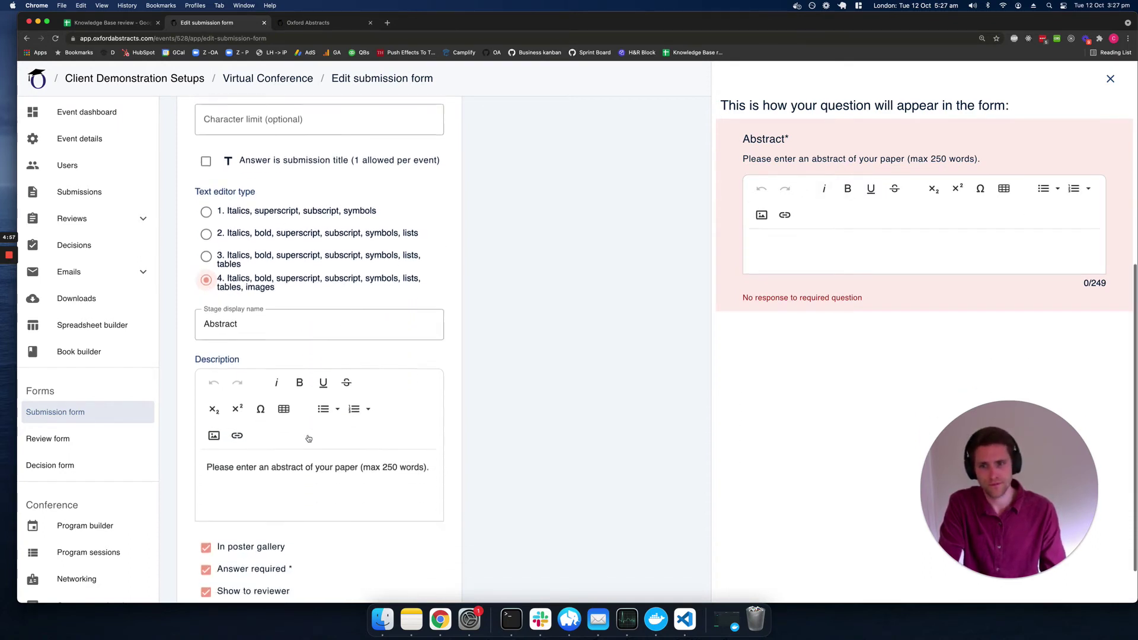
scroll(307, 434, "up", 7)
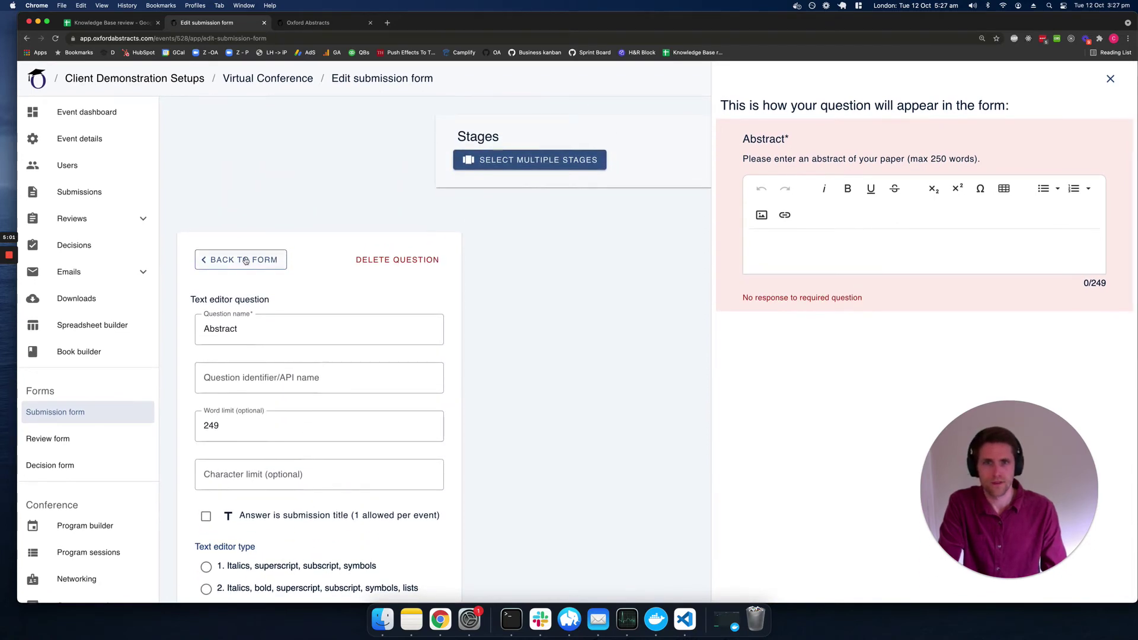
- Return to the question list and inspect the Abstract row's display settings without changes
left_click(245, 261)
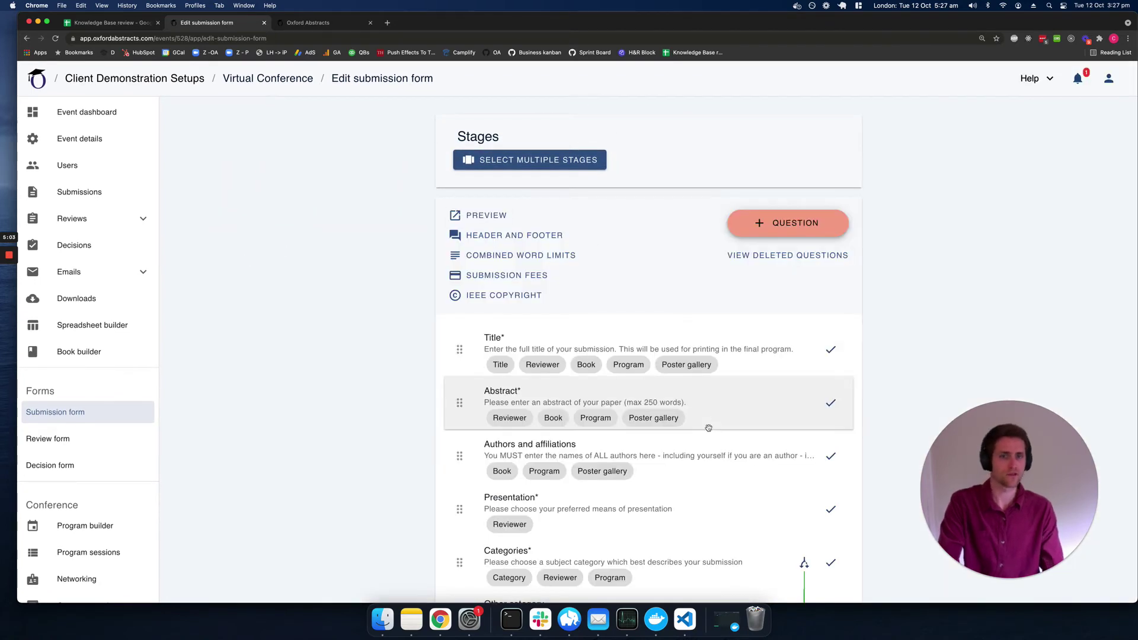
scroll(707, 427, "down", 3)
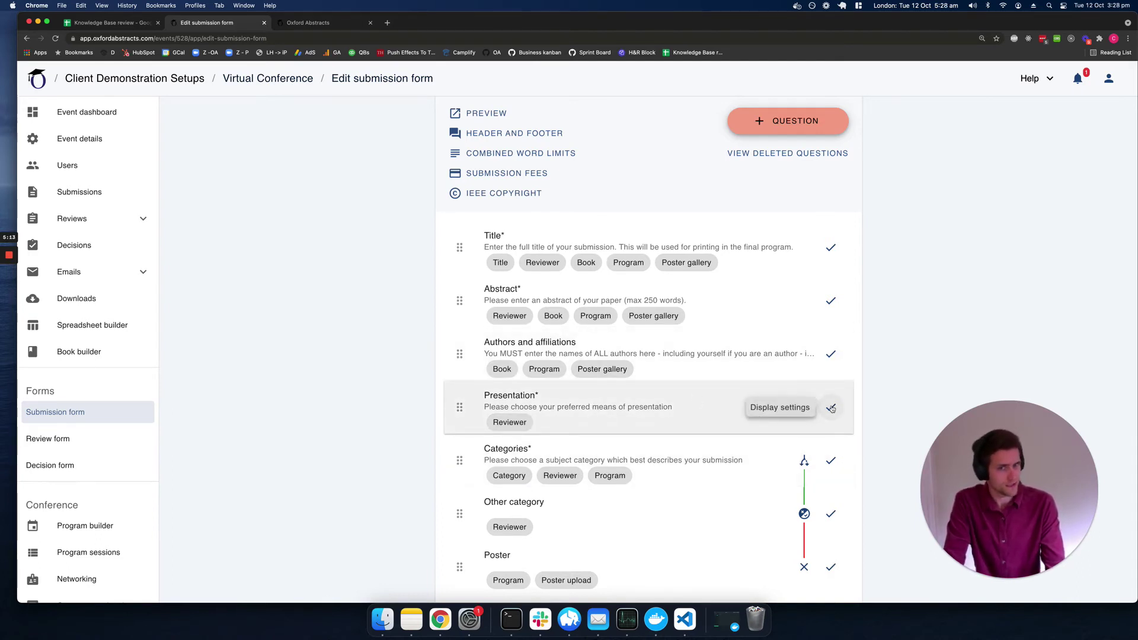
left_click(833, 302)
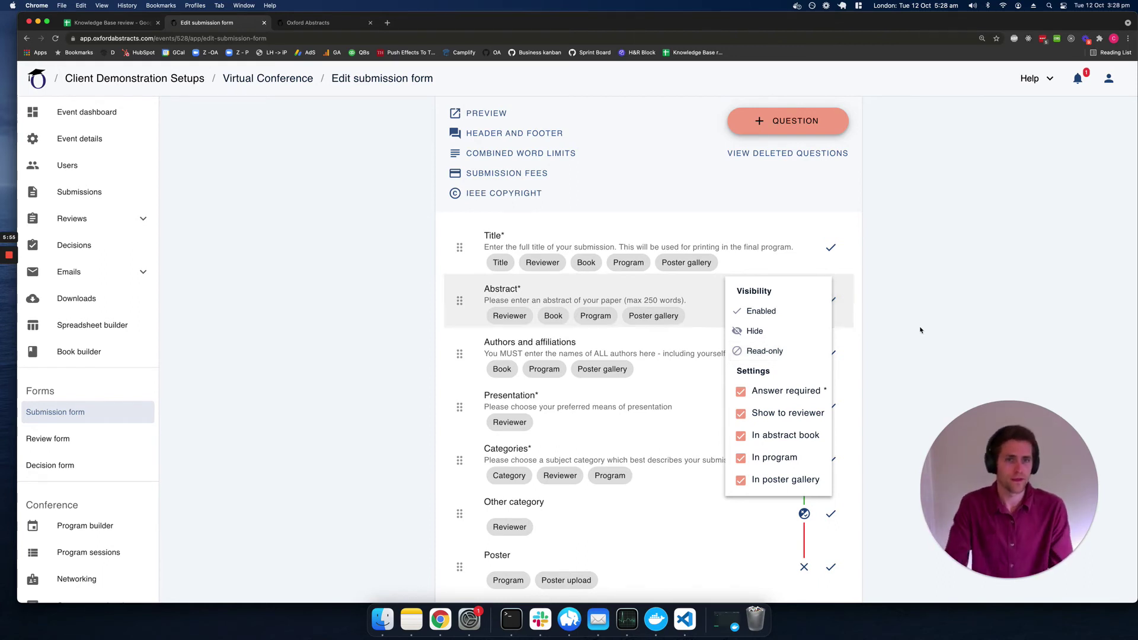
left_click(942, 314)
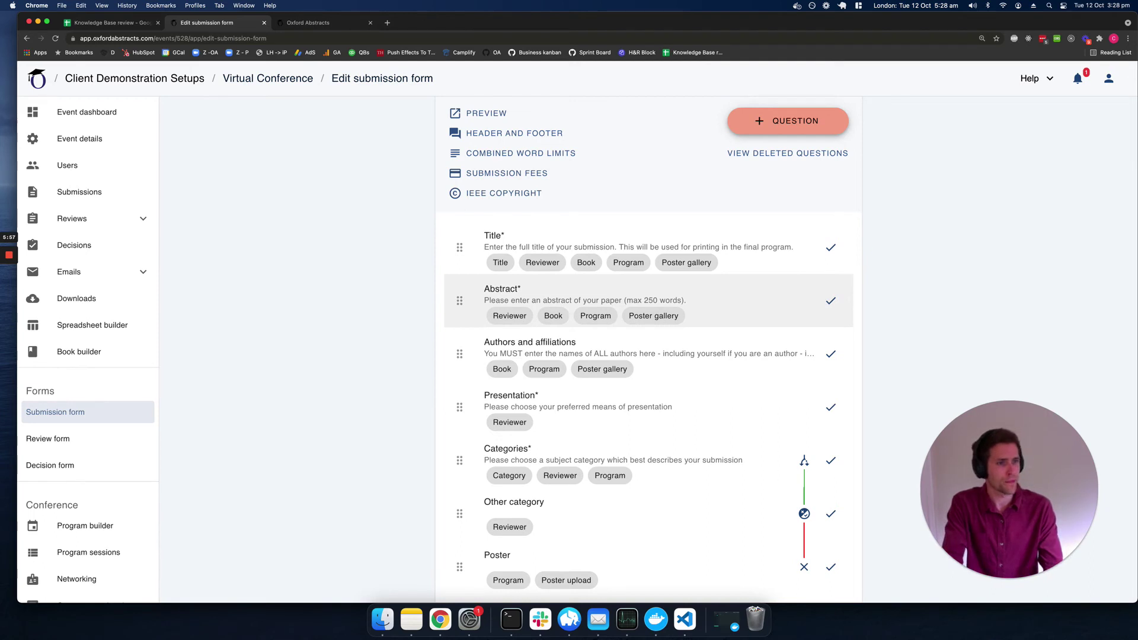
scroll(888, 262, "up", 2)
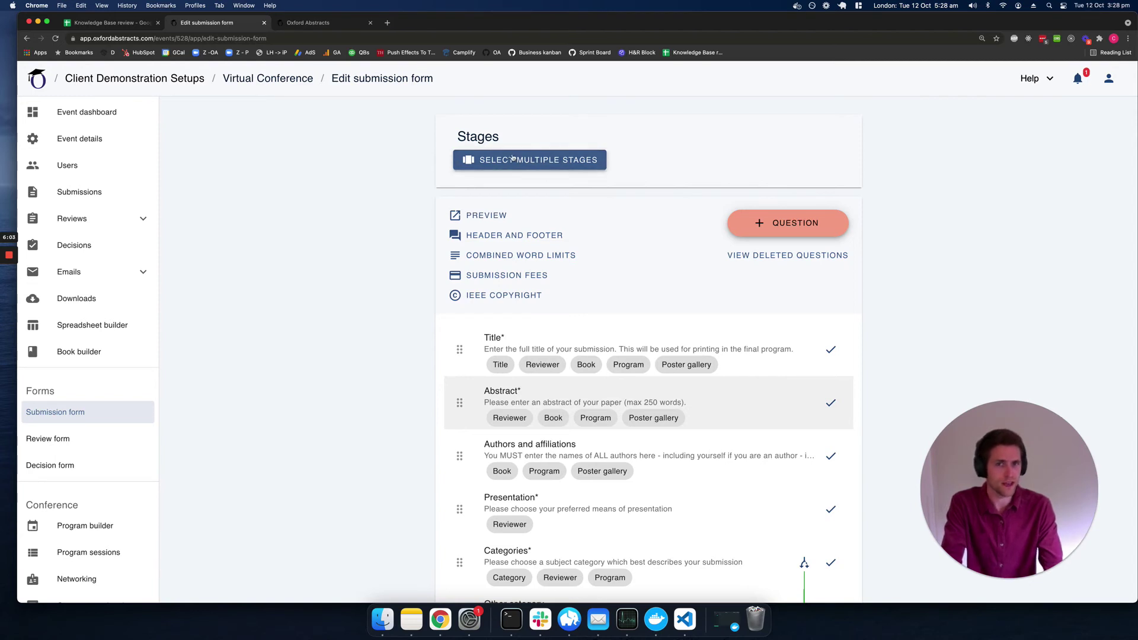
- Add the Research abstracts stage alongside Clinical abstracts using Select Multiple Stages
left_click(529, 165)
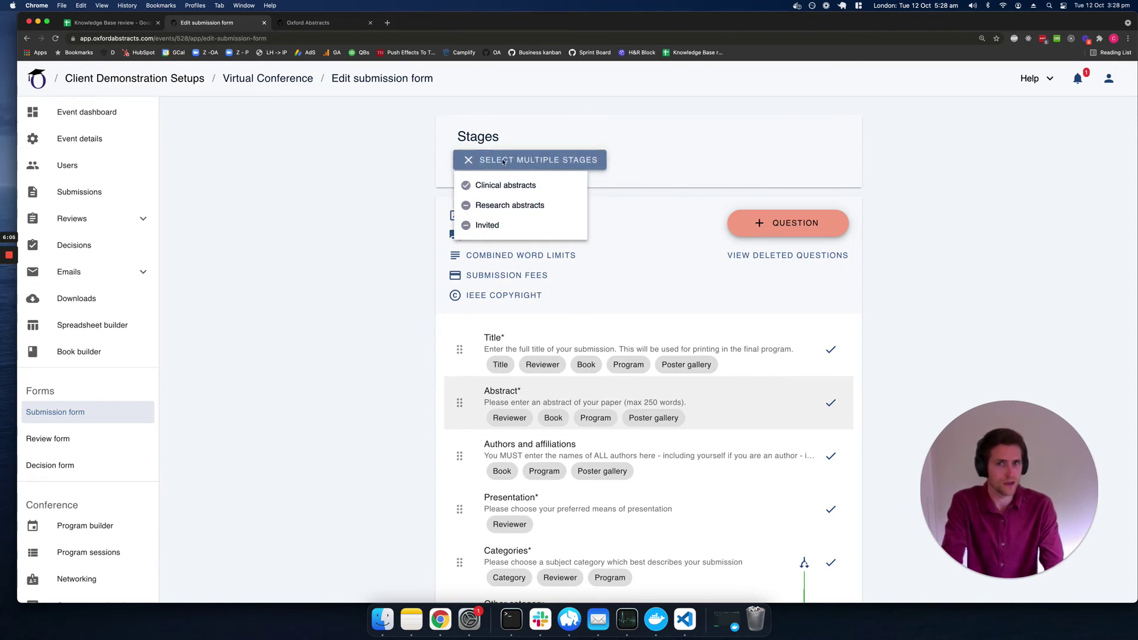
left_click(467, 206)
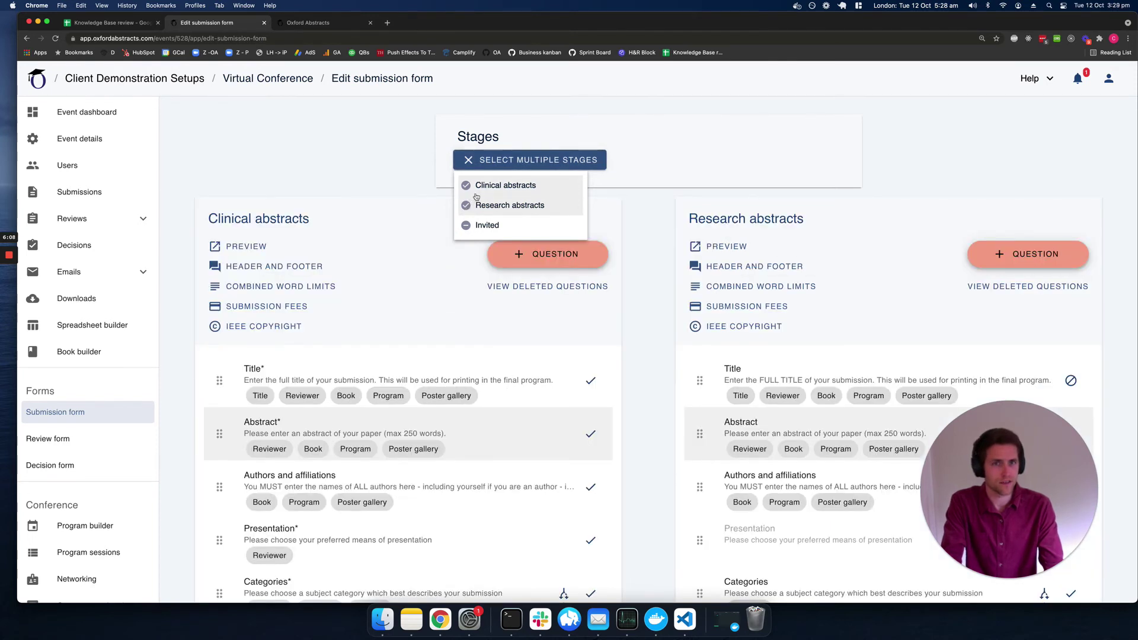
left_click(650, 234)
scroll(650, 246, "down", 5)
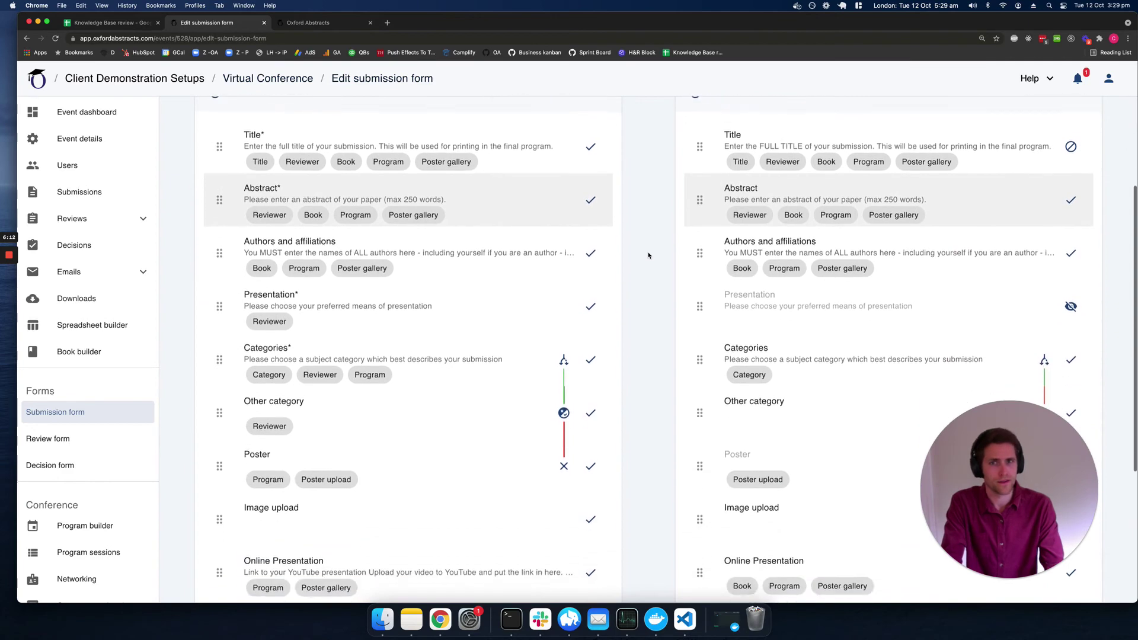
scroll(649, 254, "up", 1)
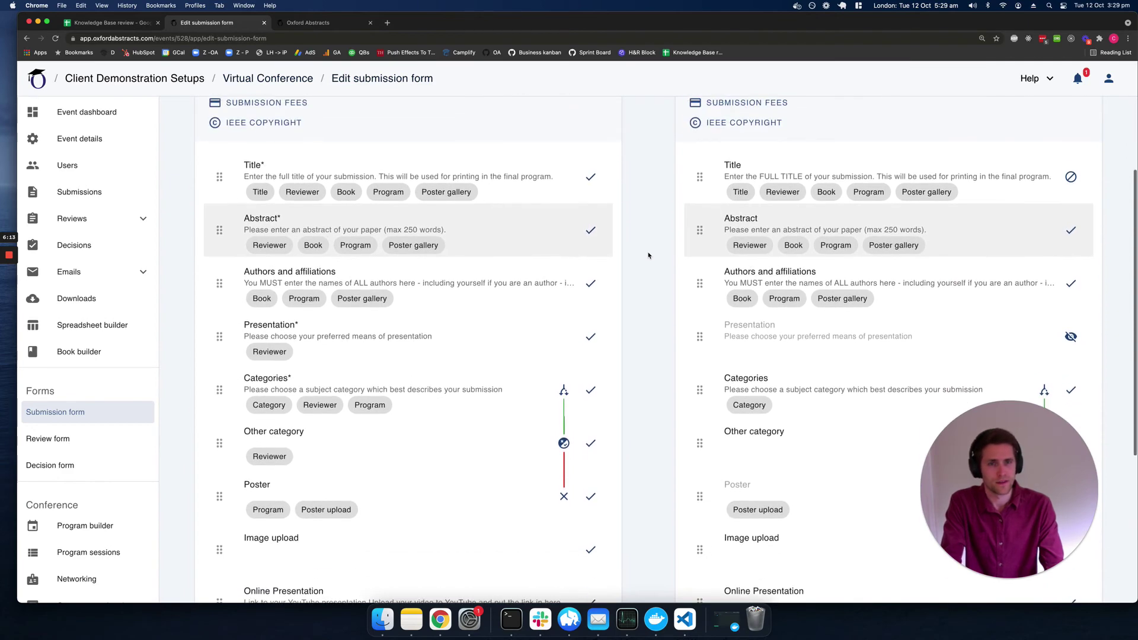
- Add the word 'Edit' to the Abstract question's name
left_click(319, 230)
left_click(272, 331)
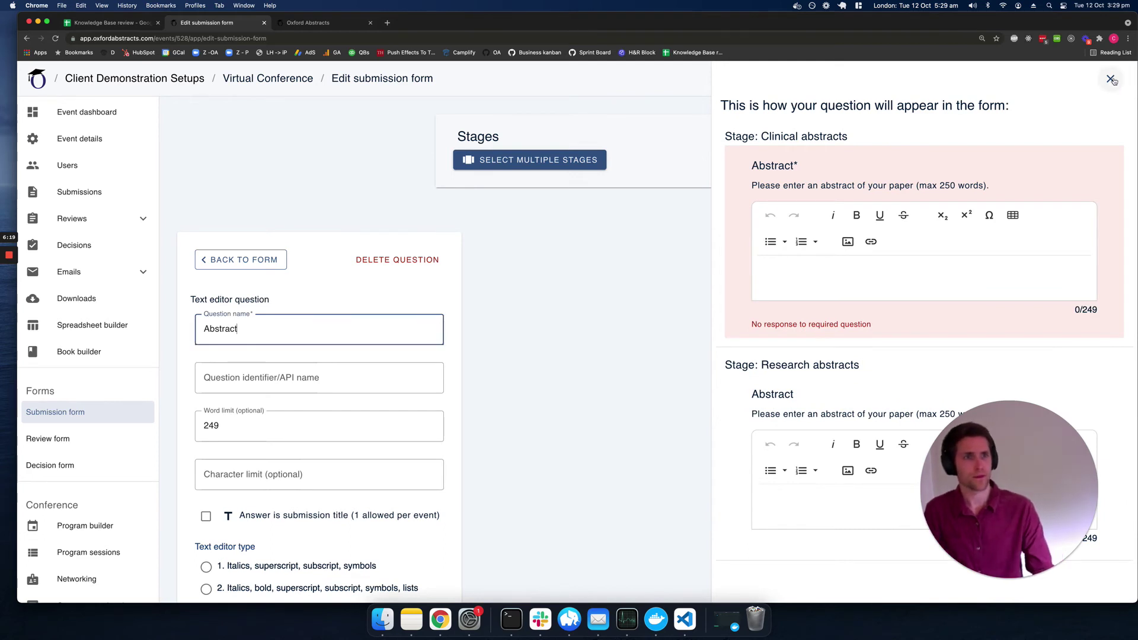
left_click(1111, 81)
left_click(549, 330)
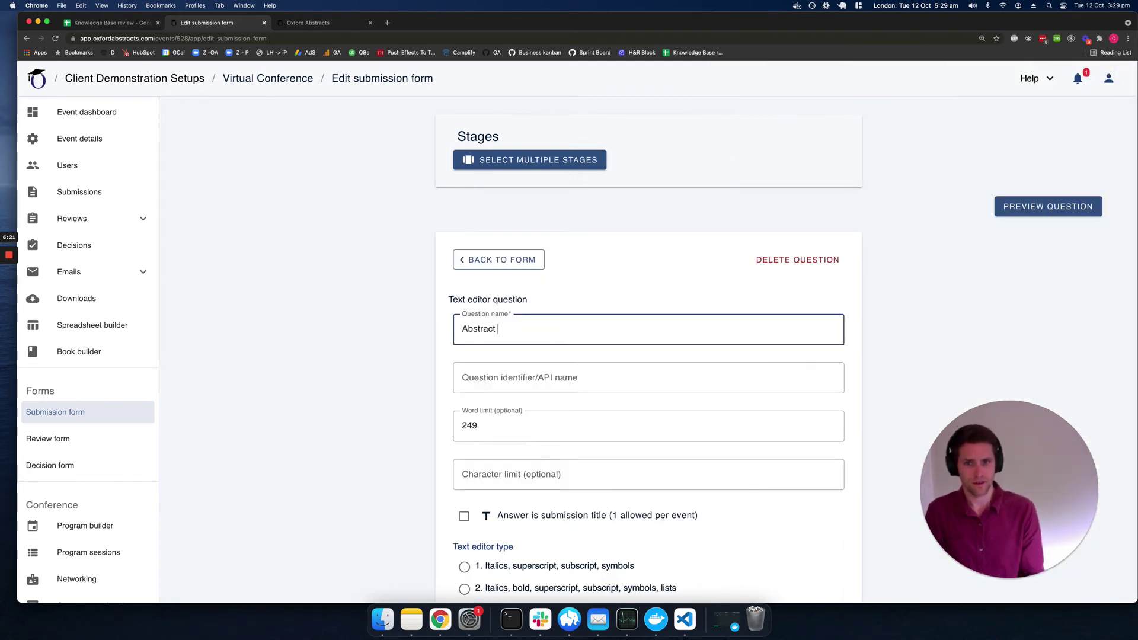
type("Edit")
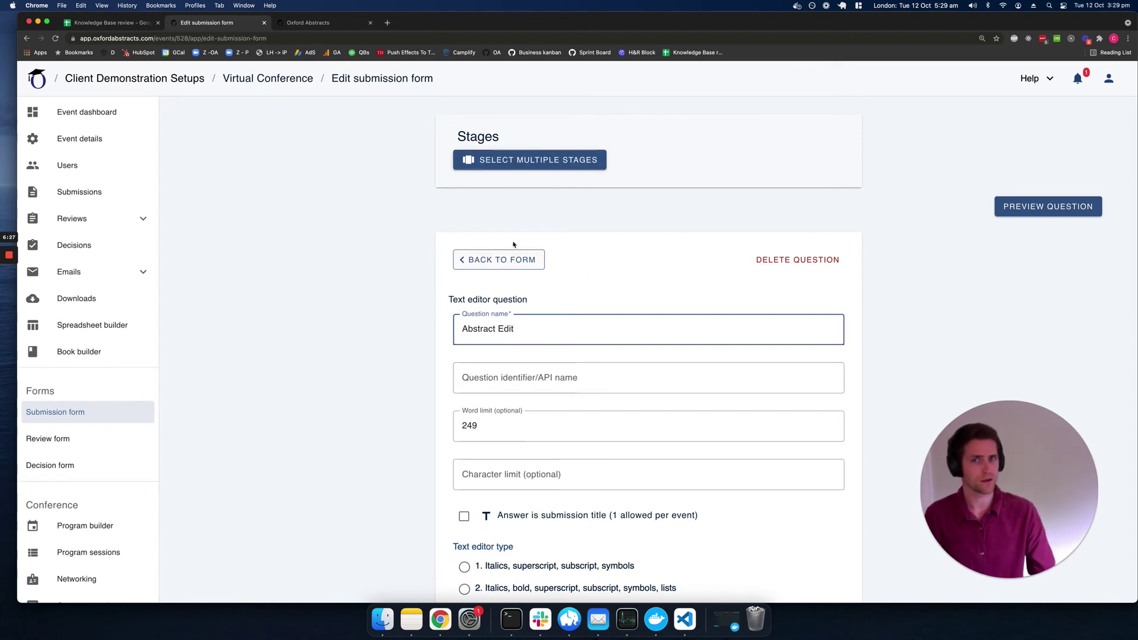
- Back on the form, delete 'Edit' from the Clinical 'Abstract Edit' question's name
left_click(521, 161)
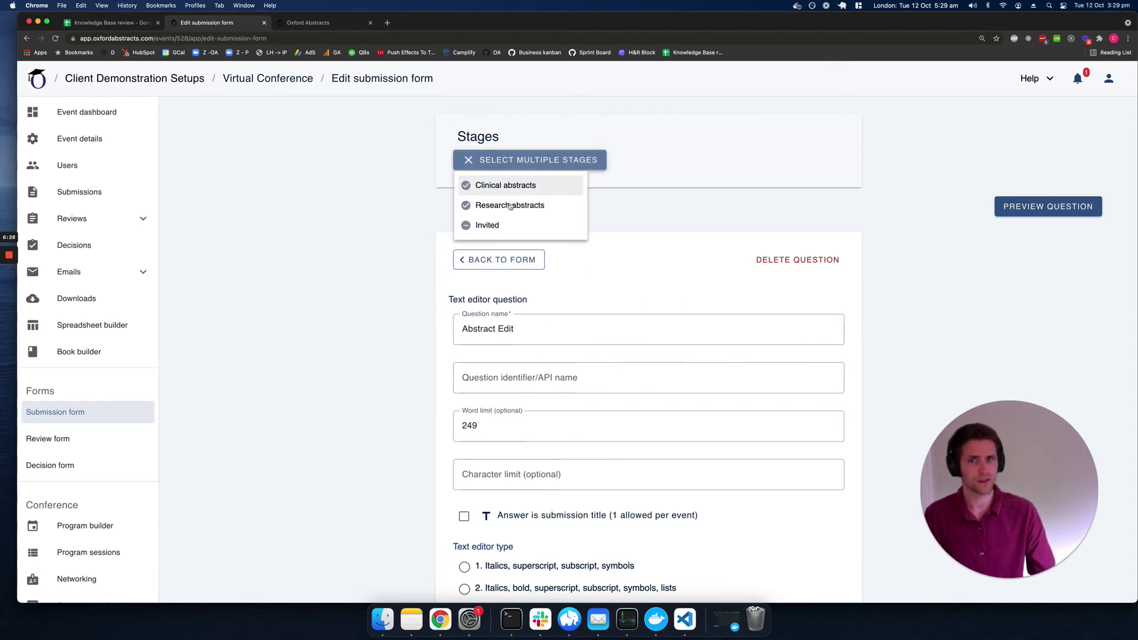
left_click(635, 231)
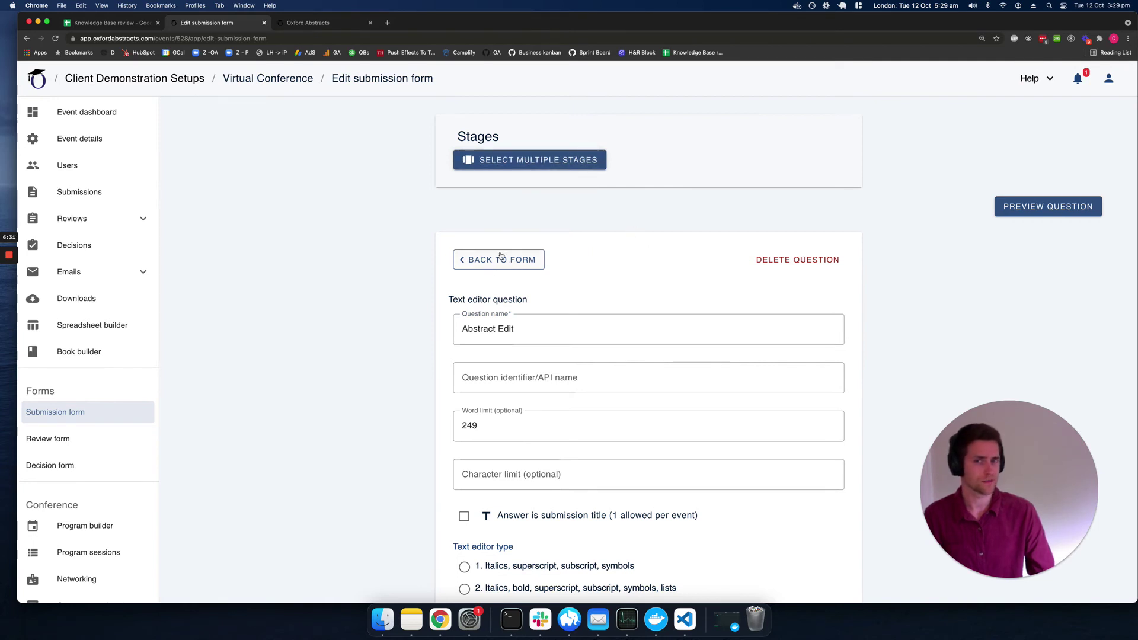
left_click(502, 261)
scroll(283, 370, "down", 2)
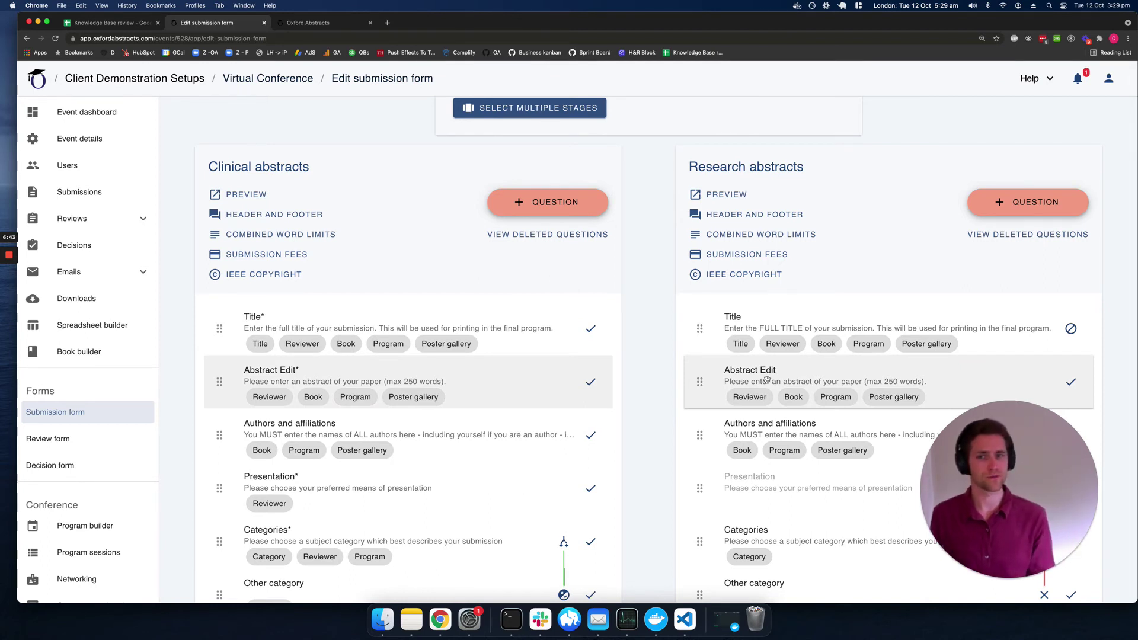
left_click(307, 378)
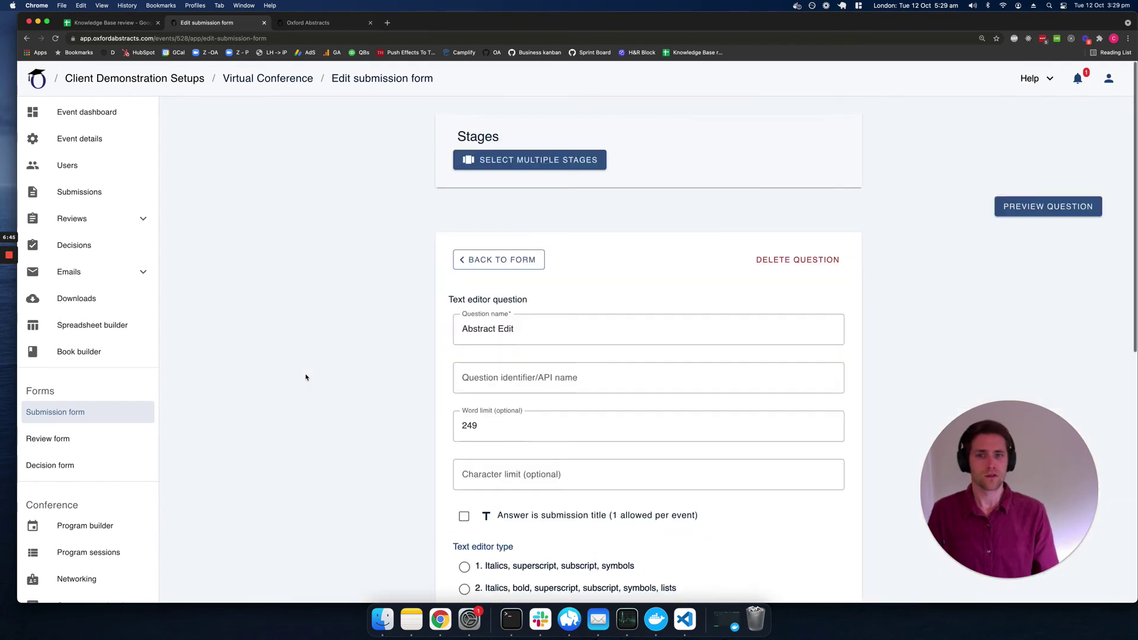
left_click(529, 336)
key("BackSpace")
key("BackSpace")
key("BackSpace")
key("BackSpace")
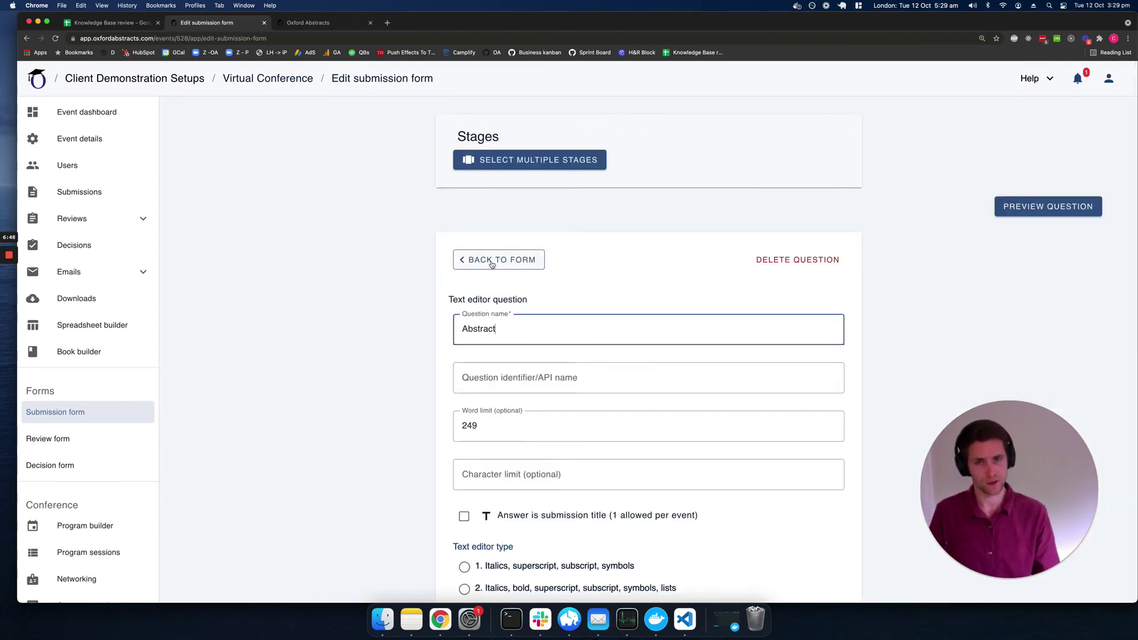
- Hide the Research abstracts Abstract question, then set it back to Enabled
left_click(491, 261)
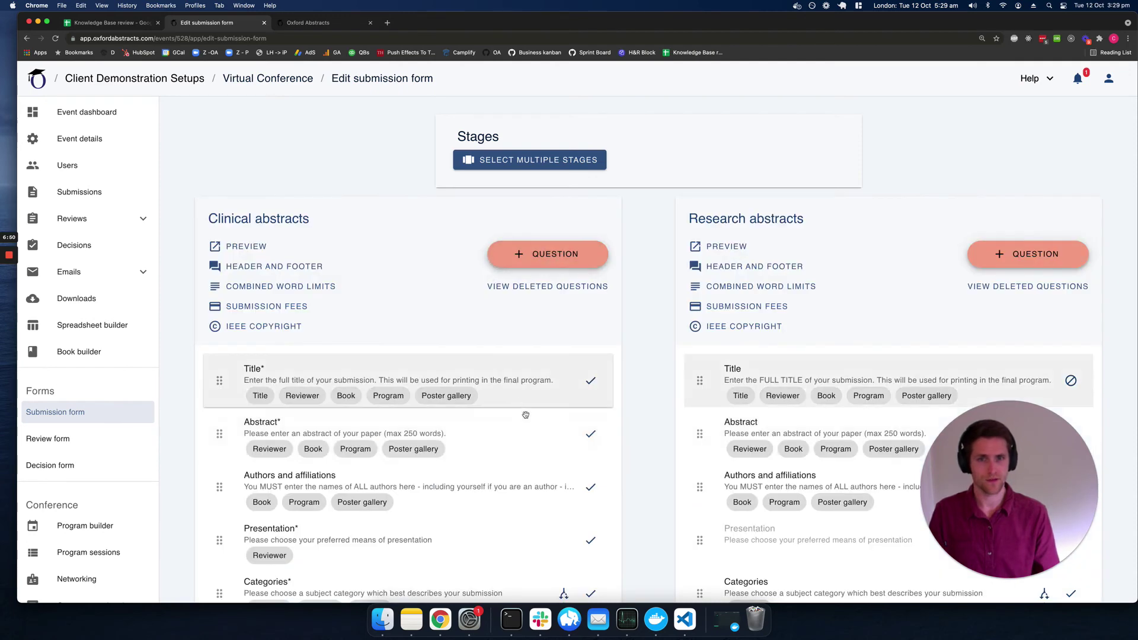
scroll(536, 415, "down", 3)
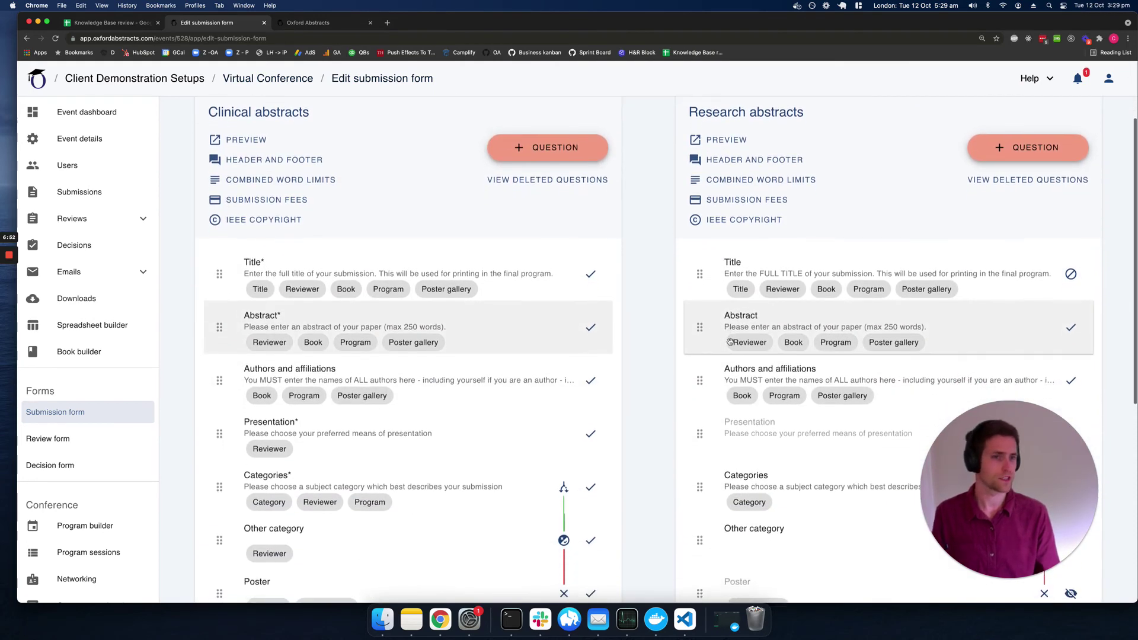
left_click(1077, 329)
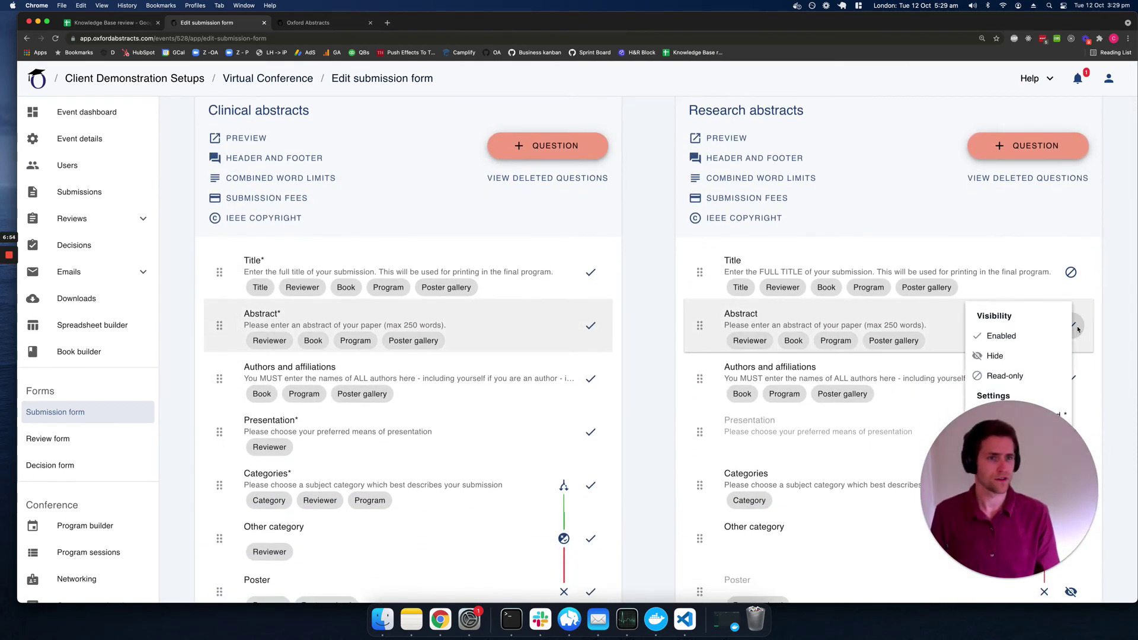
left_click(1007, 357)
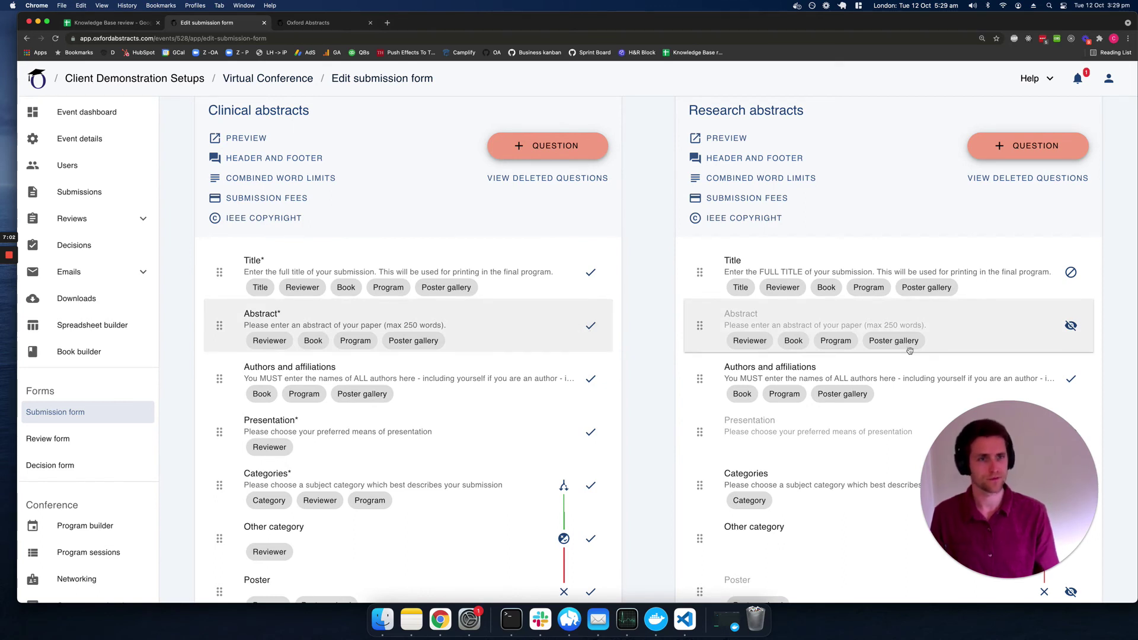
left_click(1071, 325)
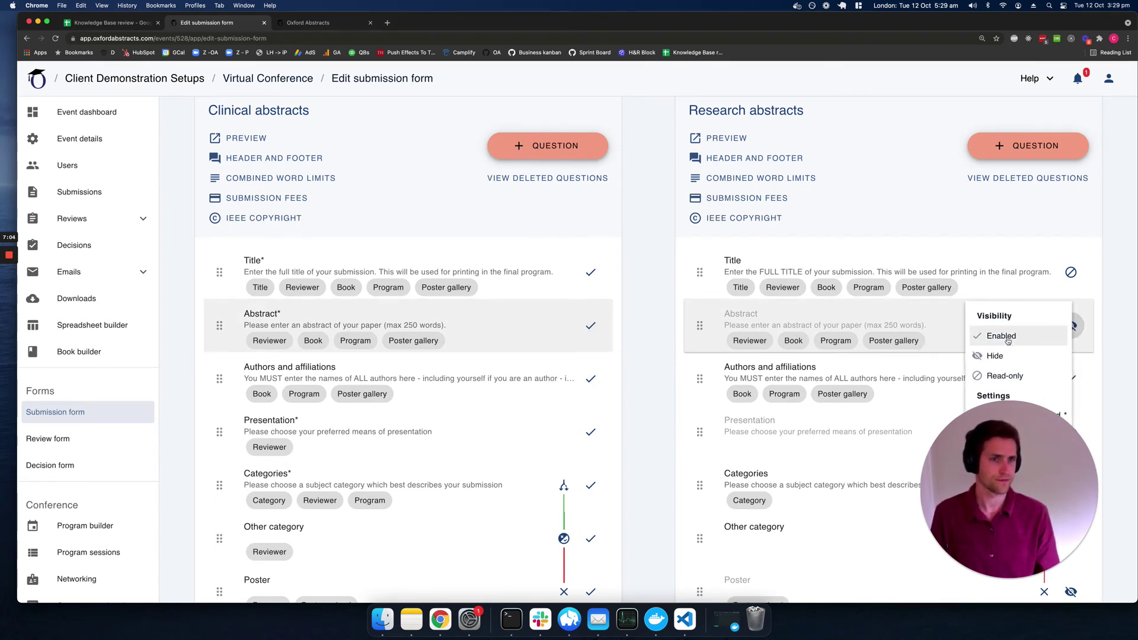
left_click(1006, 343)
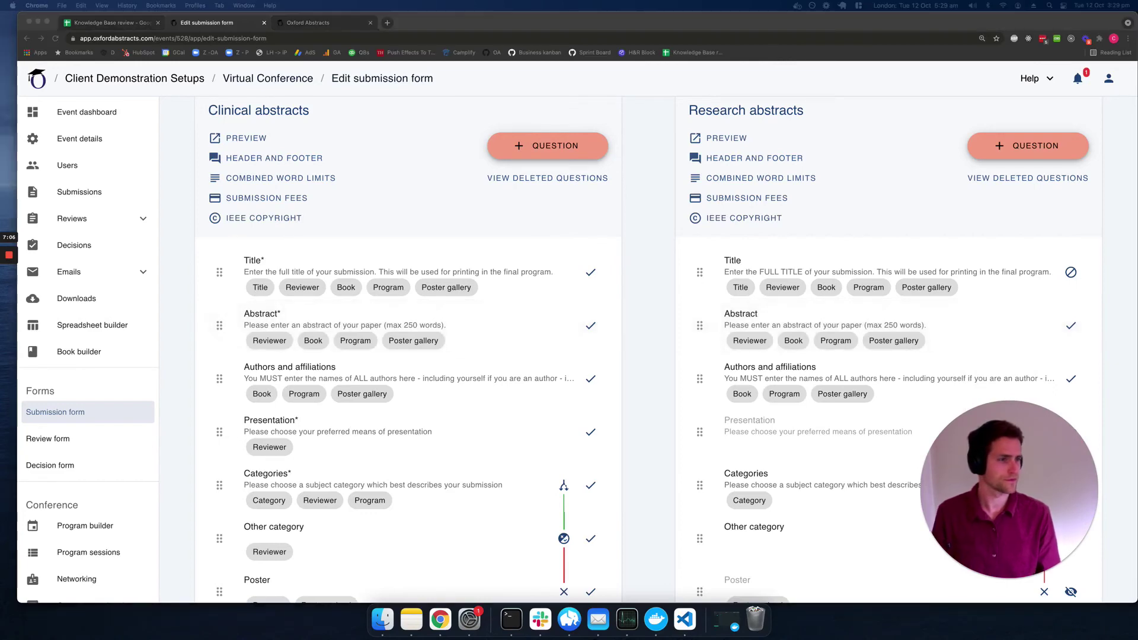
- Untick Research abstracts so only the Clinical abstracts stage is displayed
scroll(477, 167, "up", 2)
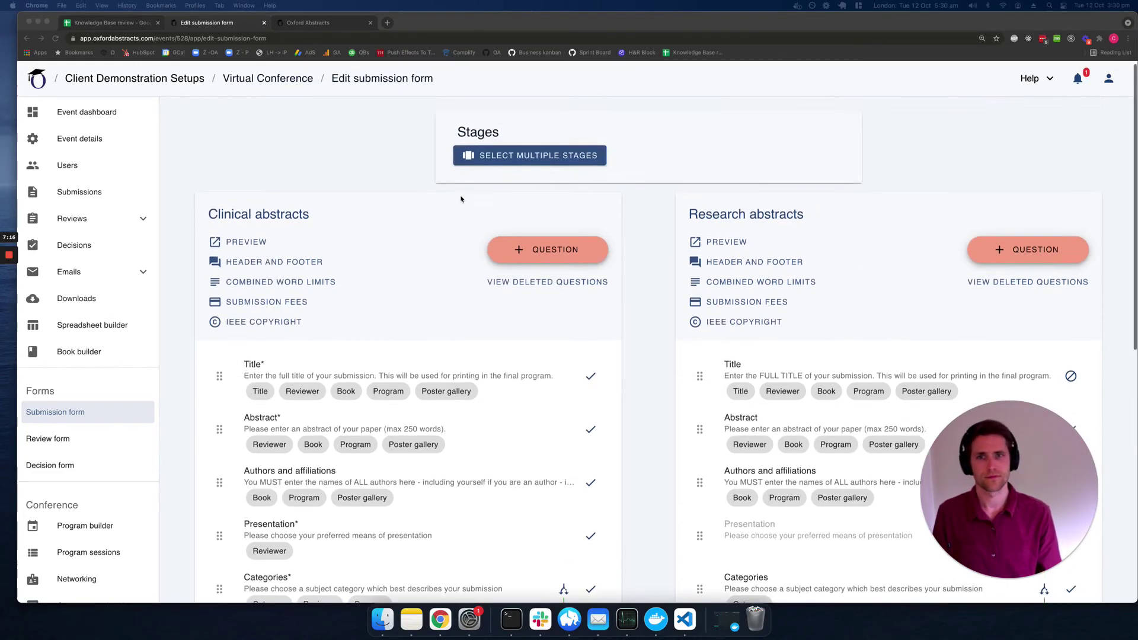
left_click(514, 169)
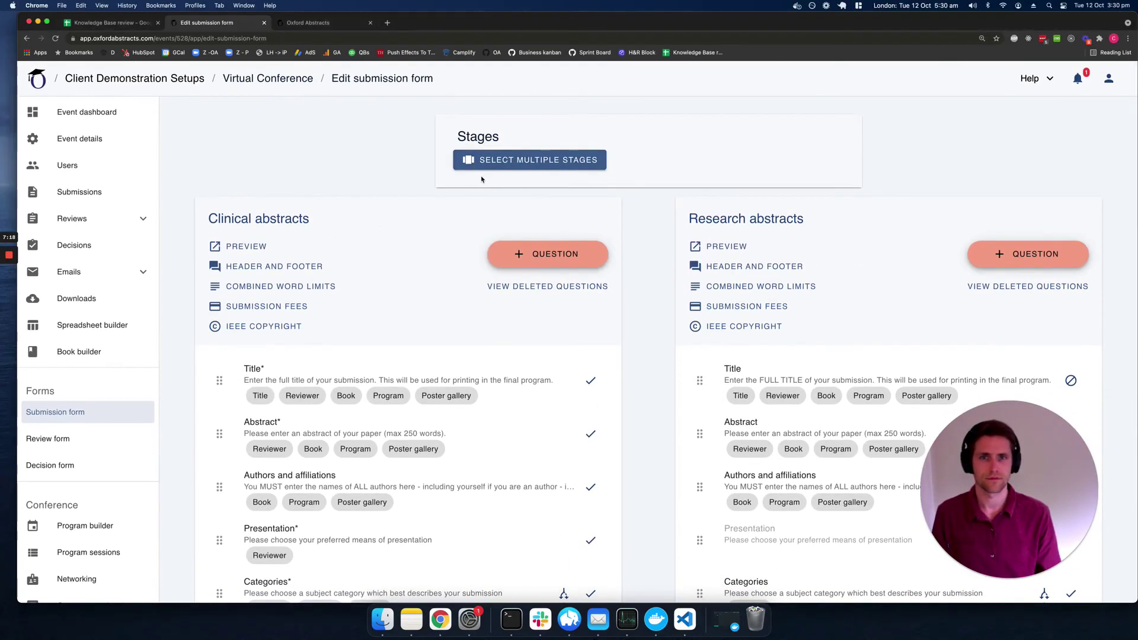
left_click(513, 165)
left_click(467, 205)
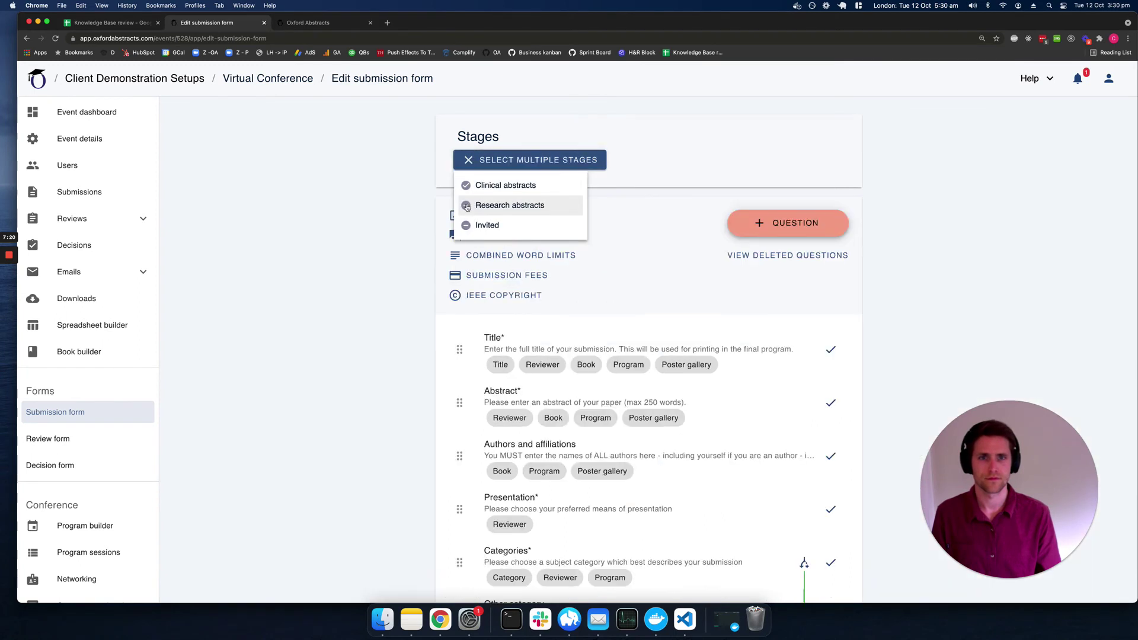
left_click(378, 295)
- Open the Upload file question and review its pdf, 30.0 MB upload settings
scroll(742, 325, "down", 1)
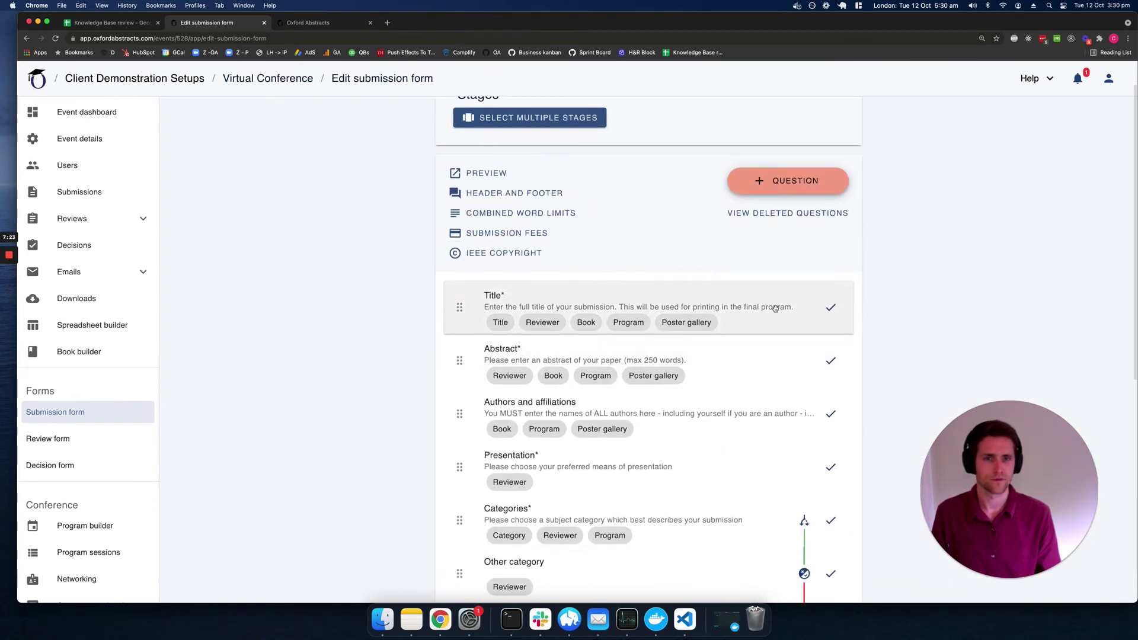
scroll(637, 297, "up", 1)
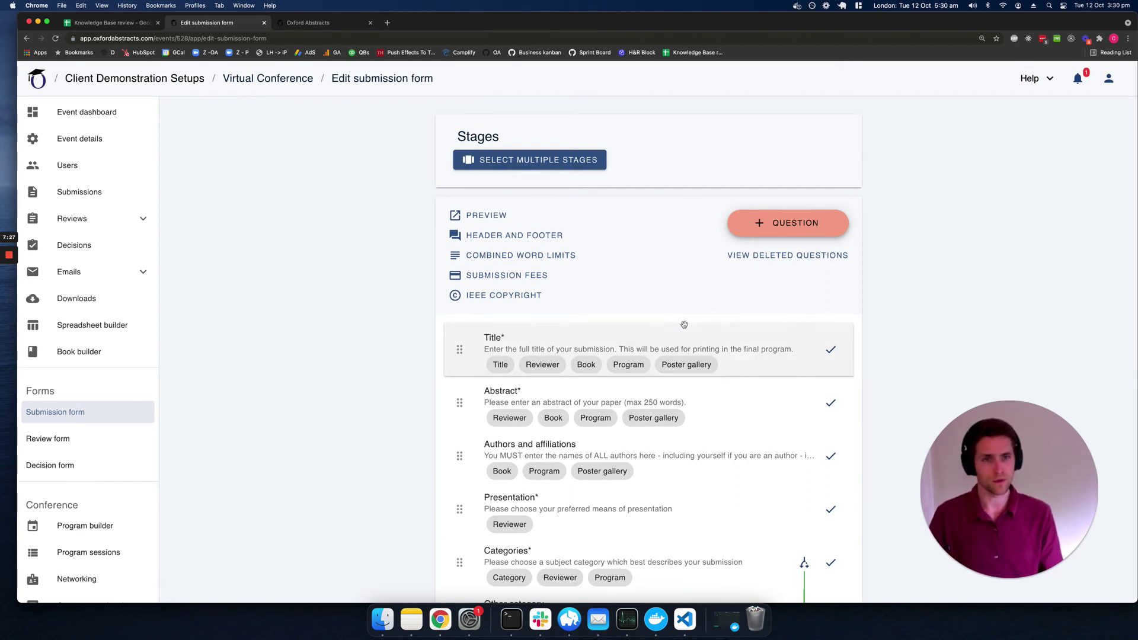
scroll(683, 324, "down", 6)
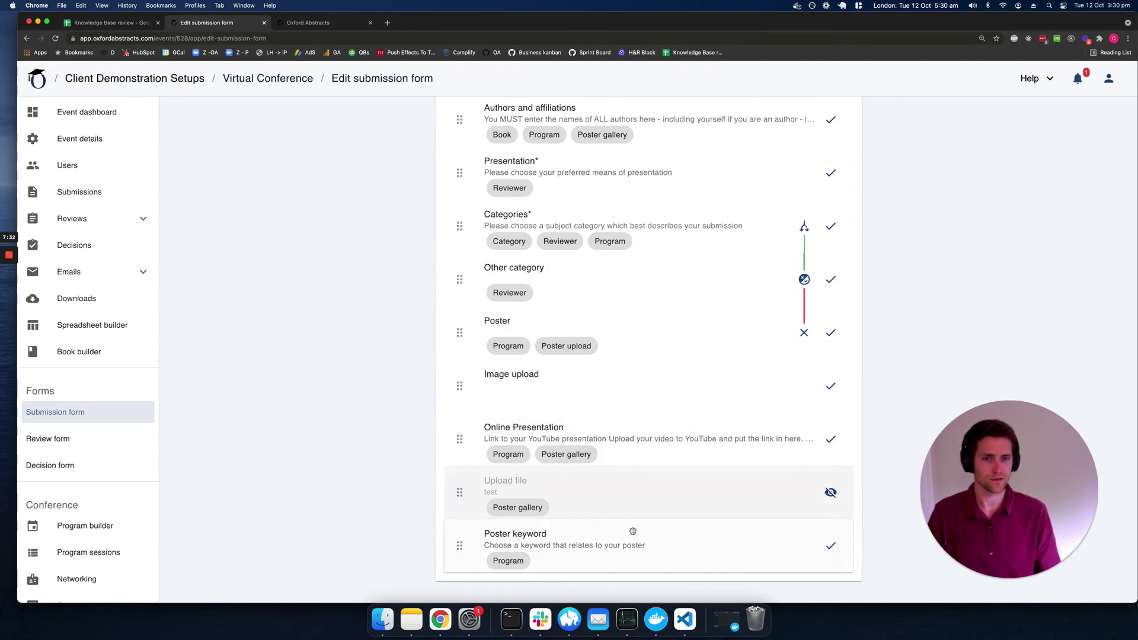
left_click(599, 490)
scroll(604, 447, "down", 1)
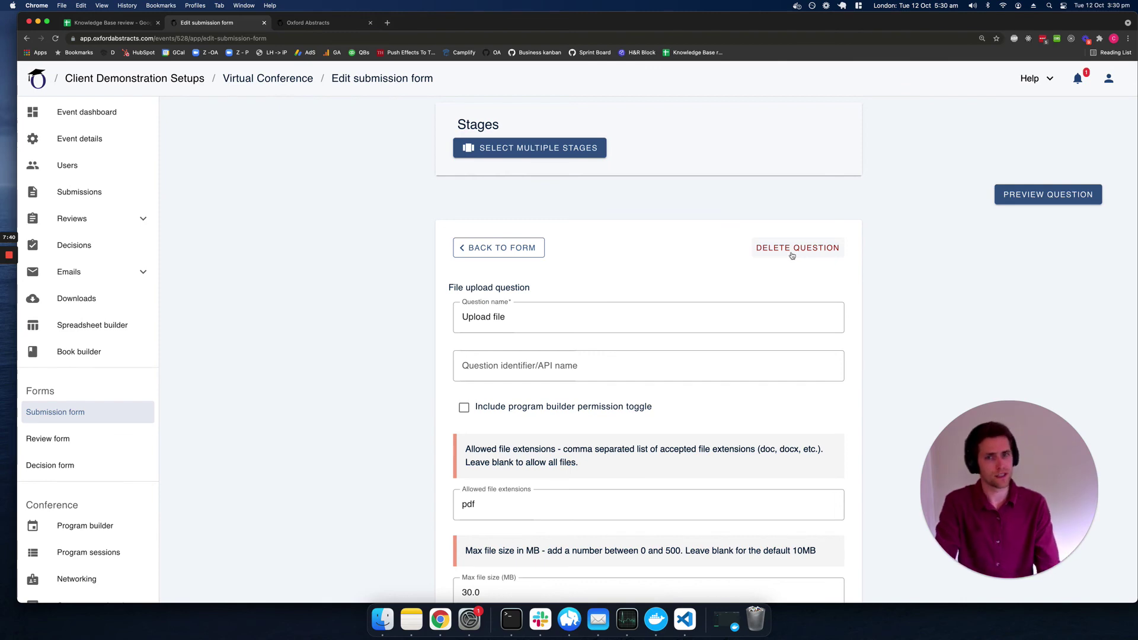
scroll(740, 303, "down", 10)
scroll(741, 308, "up", 10)
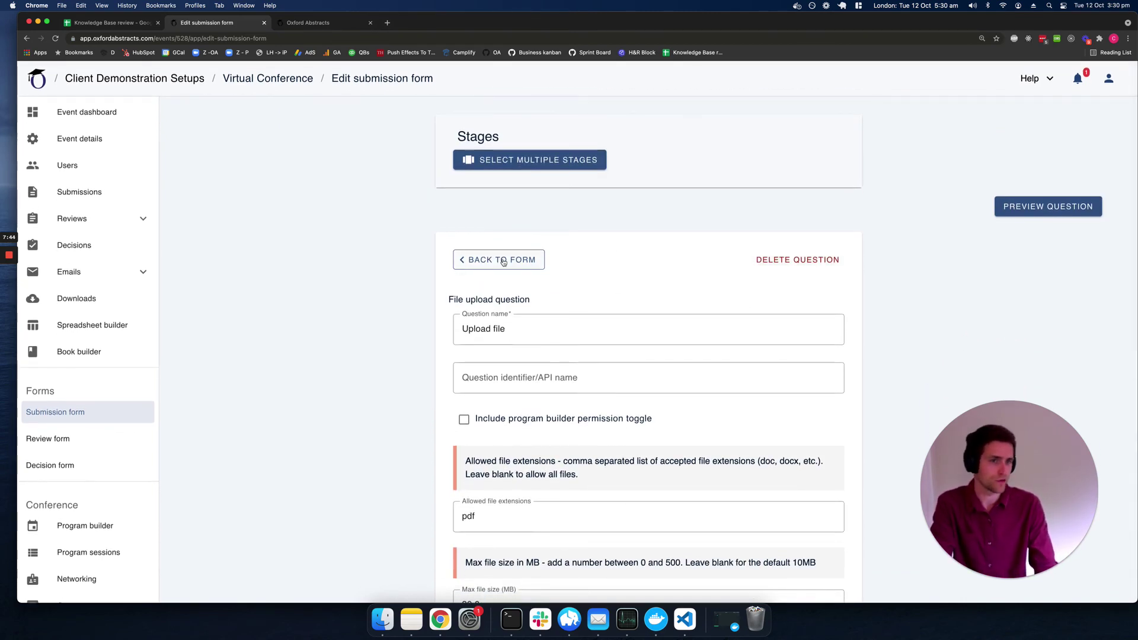
left_click(503, 262)
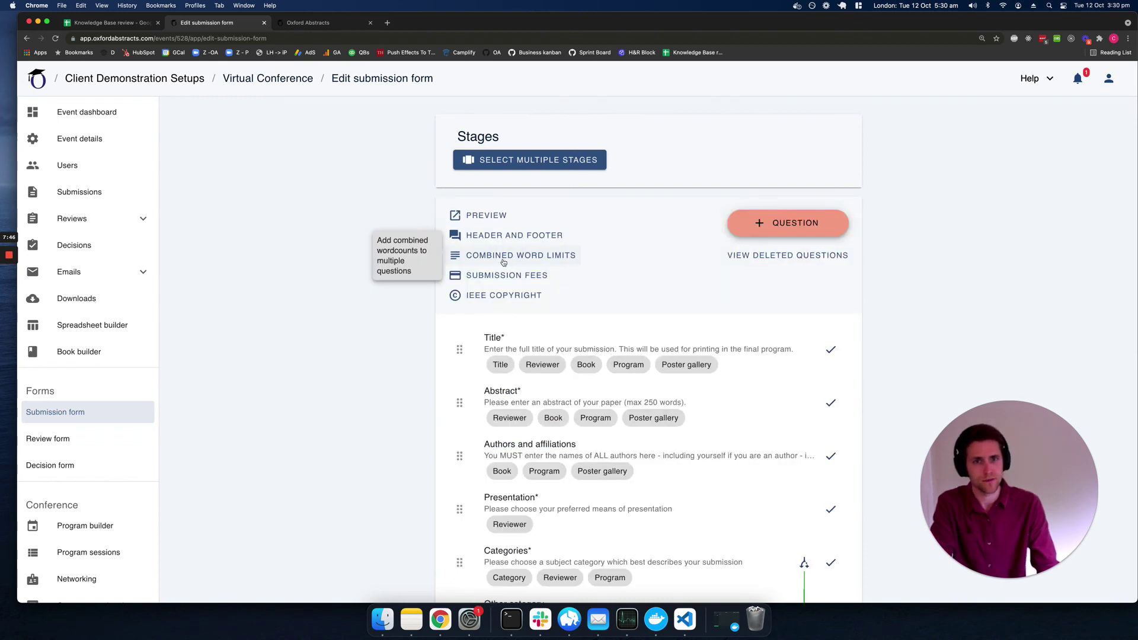
left_click(768, 259)
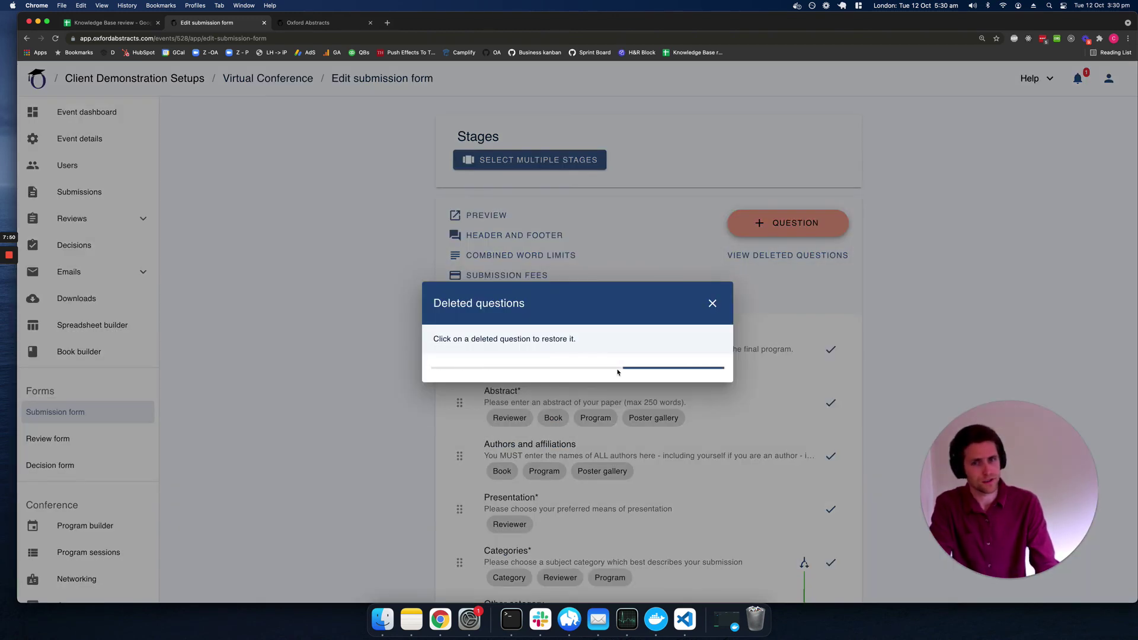
scroll(572, 367, "down", 2)
scroll(574, 372, "up", 2)
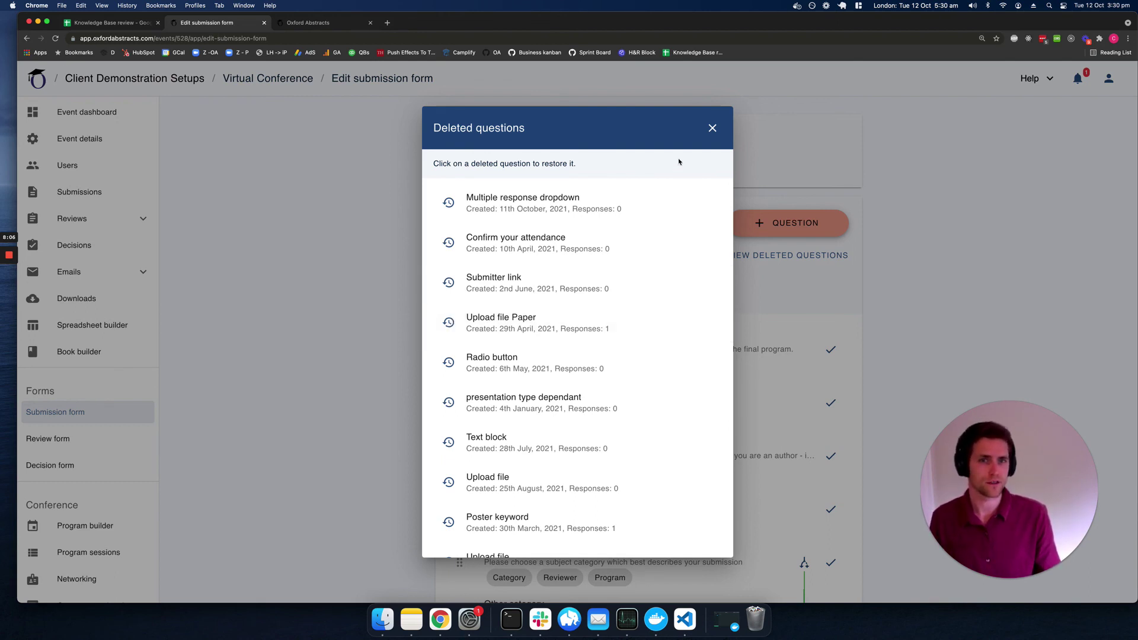
left_click(712, 128)
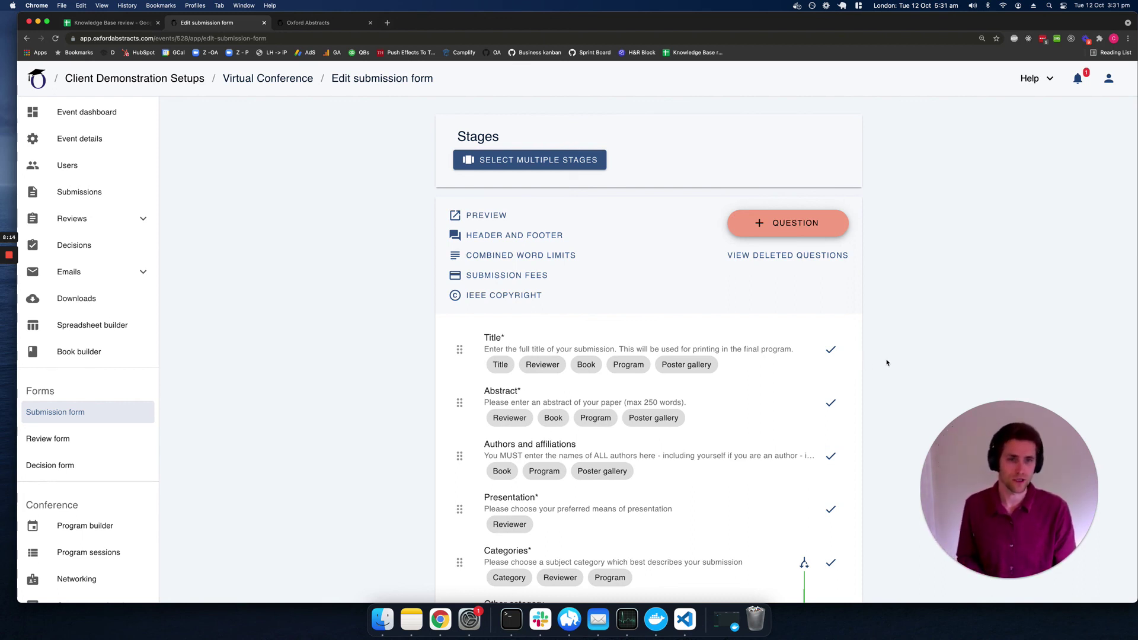
scroll(887, 363, "down", 3)
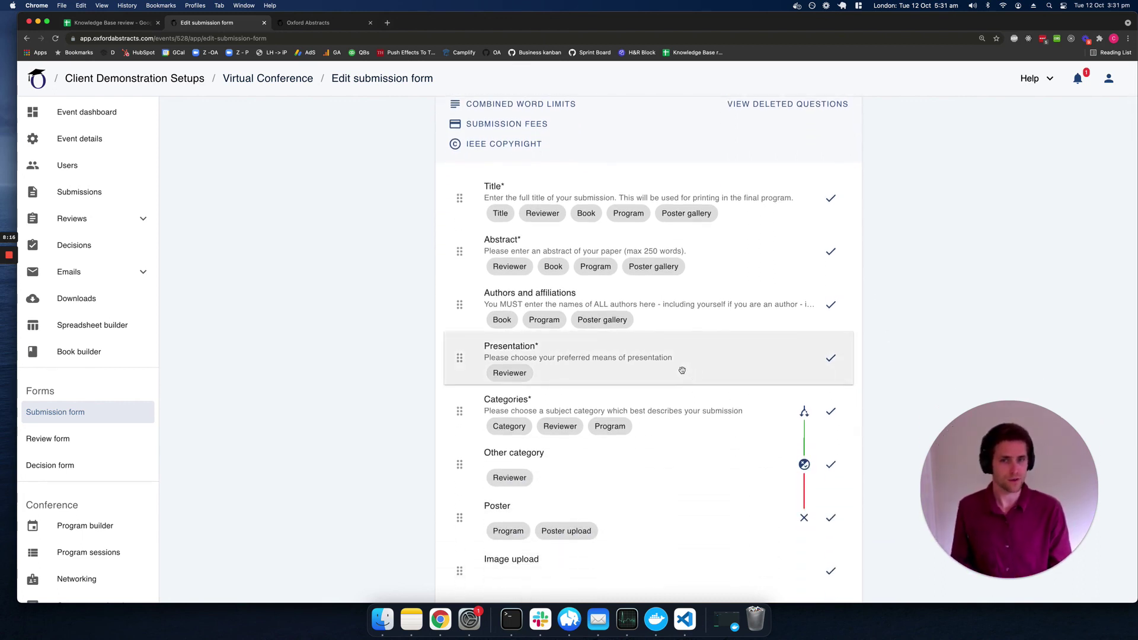
left_click_drag(683, 371, 683, 374)
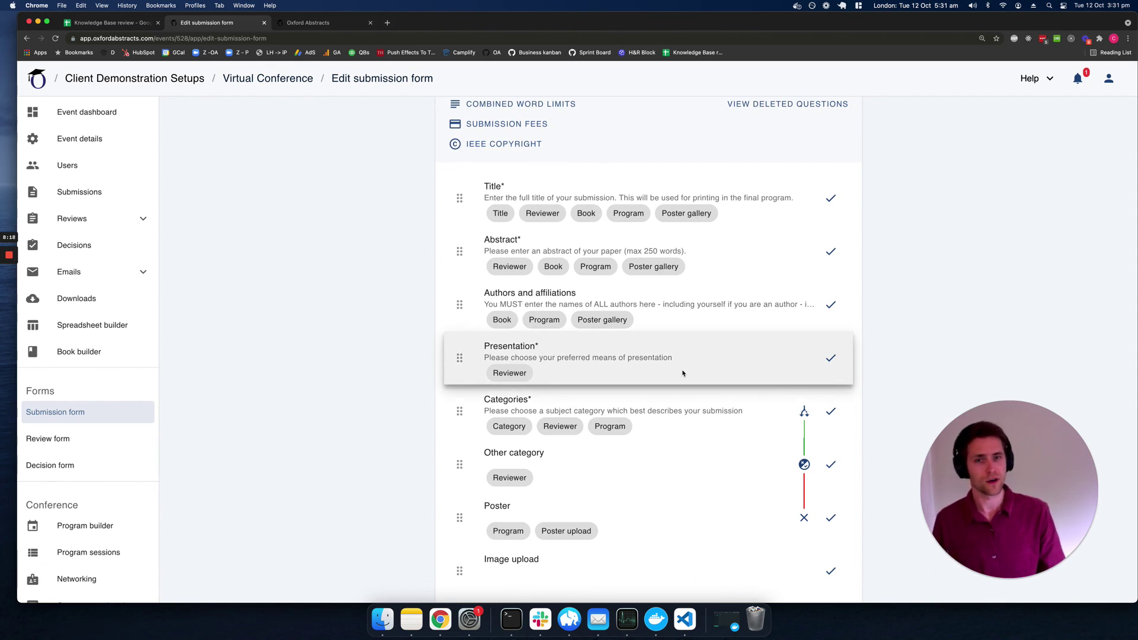
mouse_move(682, 373)
left_mouse_down()
mouse_move(682, 431)
mouse_move(680, 371)
left_mouse_up()
scroll(714, 422, "down", 5)
scroll(821, 307, "up", 1)
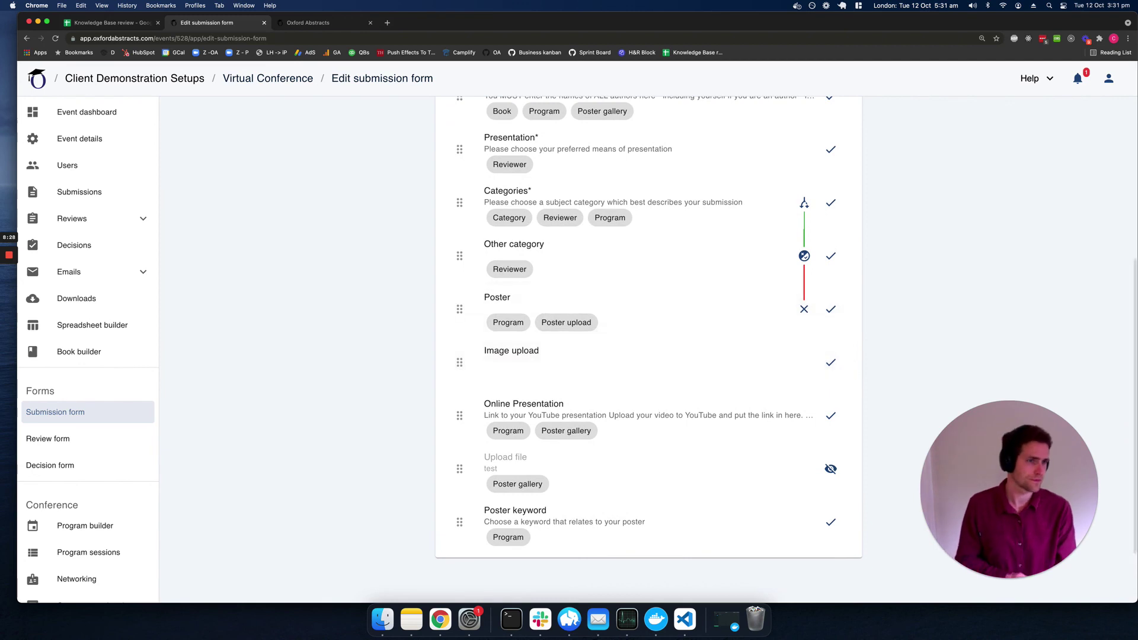